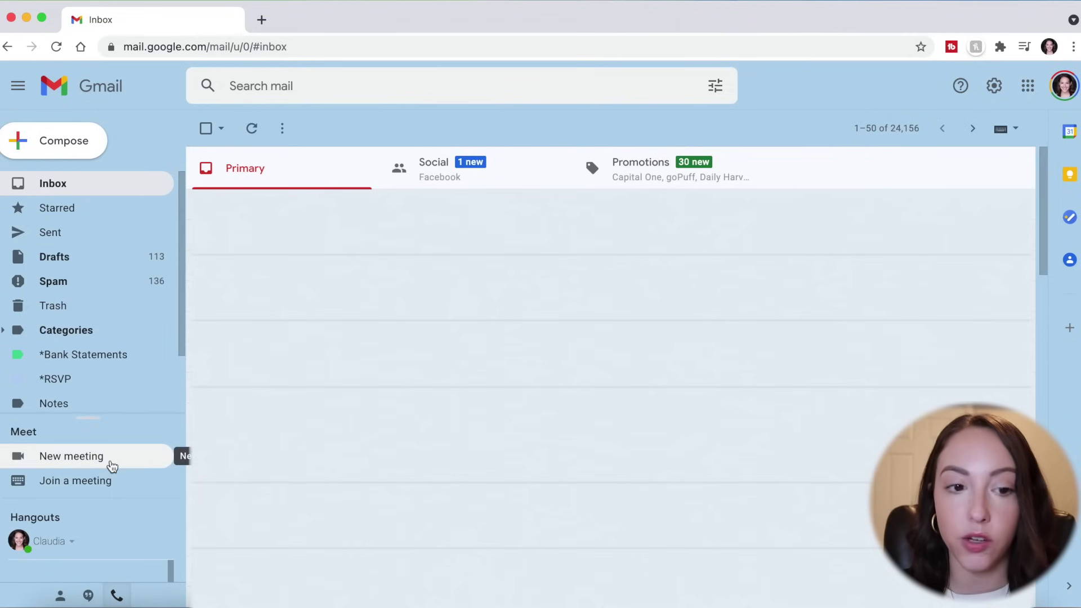
# Start an instant meeting from Gmail's New meeting menu, then open Google Calendar from the apps grid
pyautogui.click(111, 466)
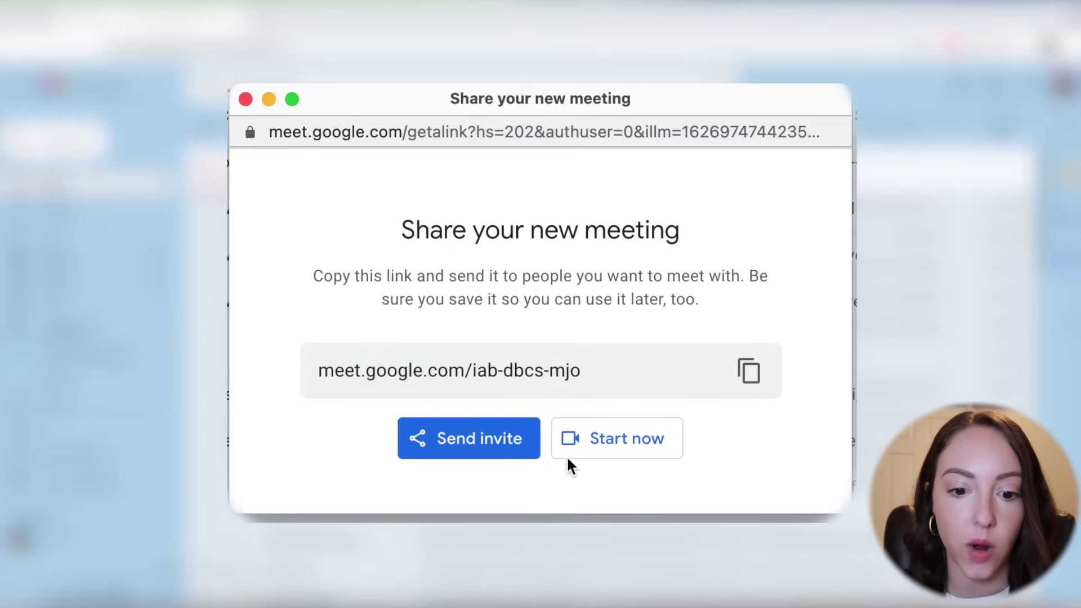
pyautogui.click(588, 451)
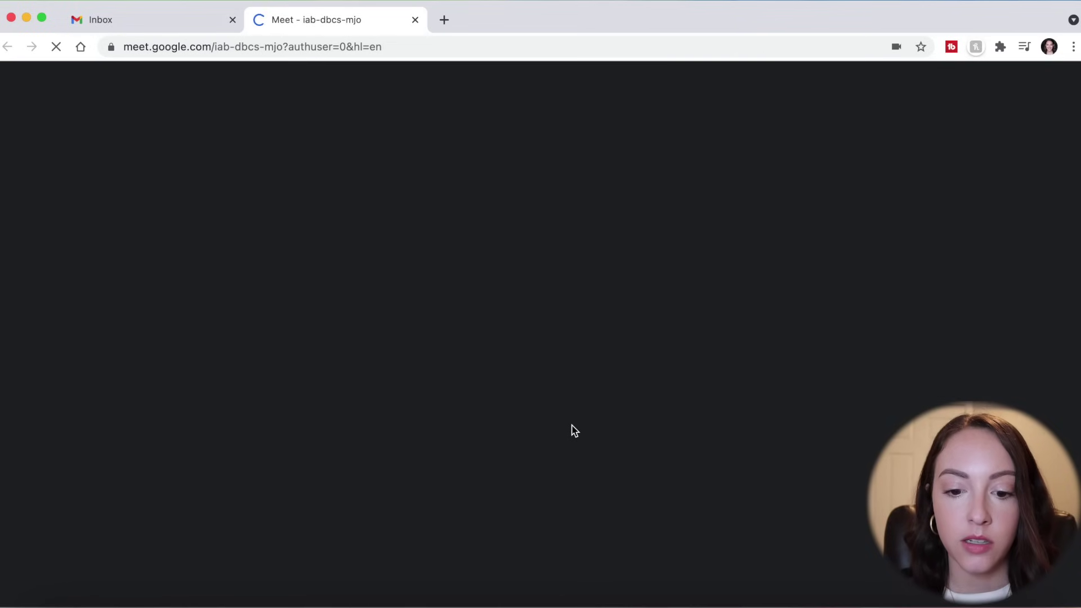
pyautogui.click(146, 20)
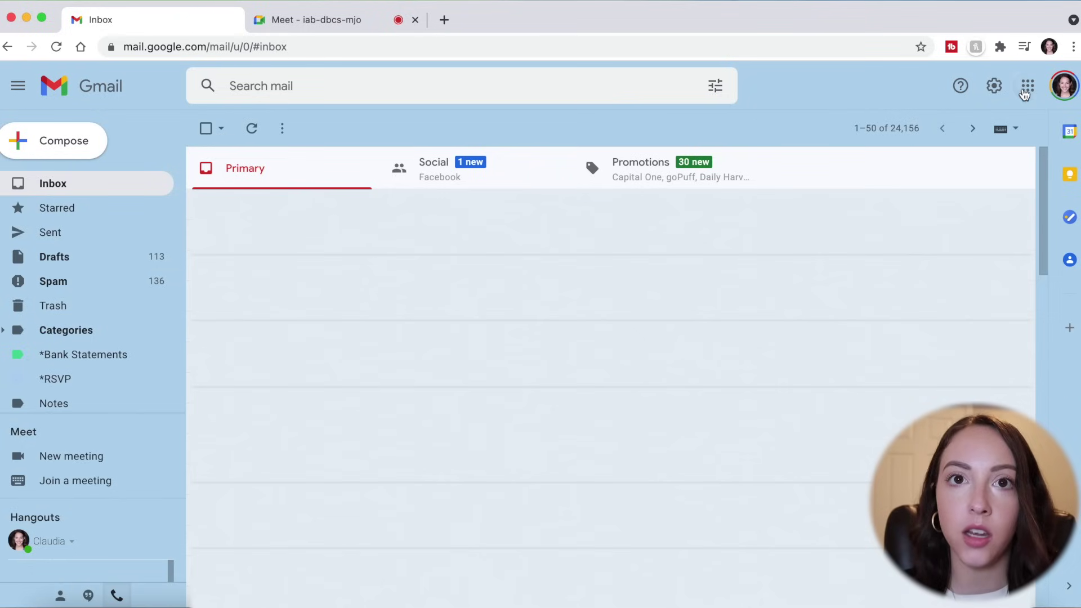
pyautogui.click(1030, 95)
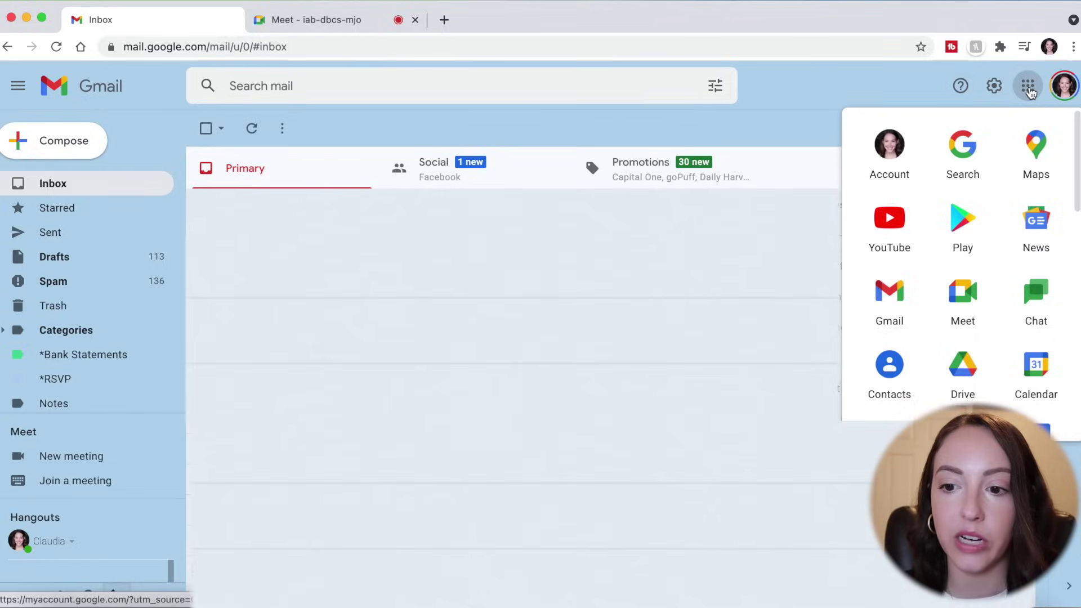
pyautogui.click(1032, 394)
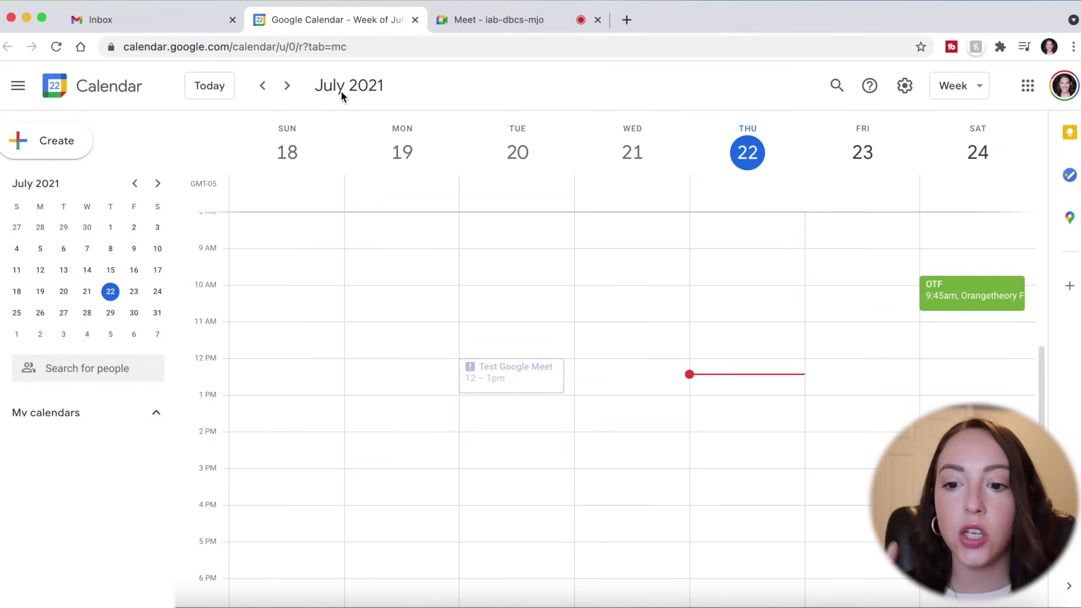
# Create an event titled 'Google Meet' for Jul 22, 12:30–1:30pm and open its full details
pyautogui.click(46, 136)
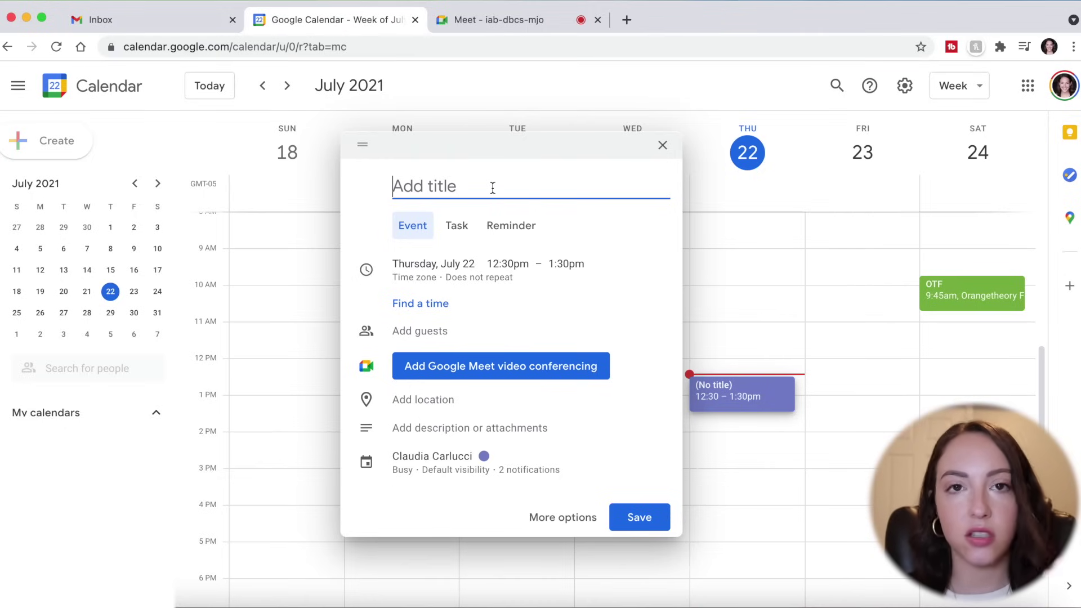
pyautogui.write('Google Meet')
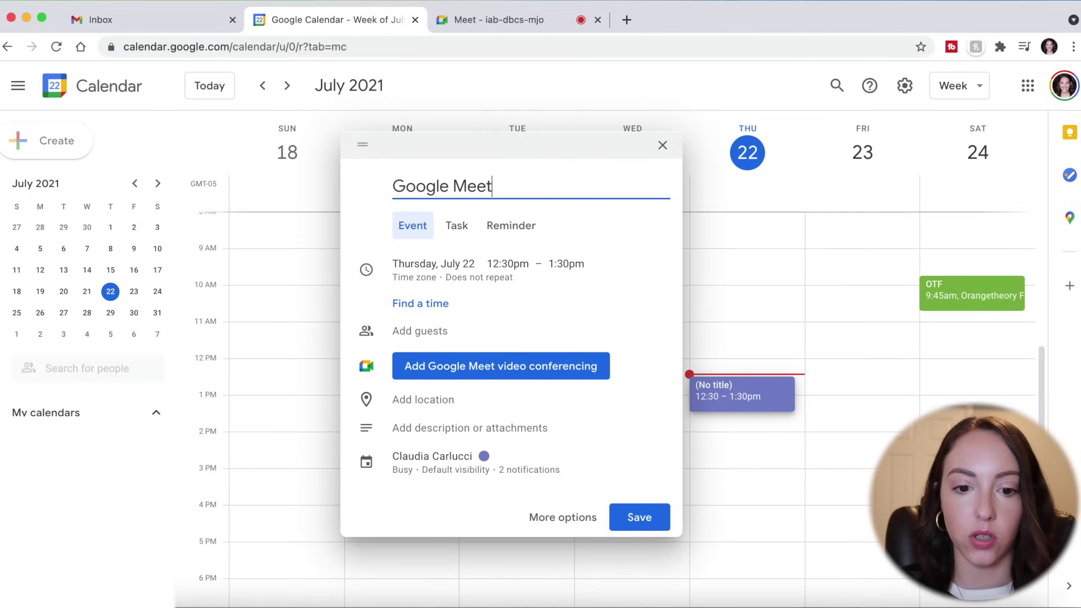
pyautogui.click(558, 518)
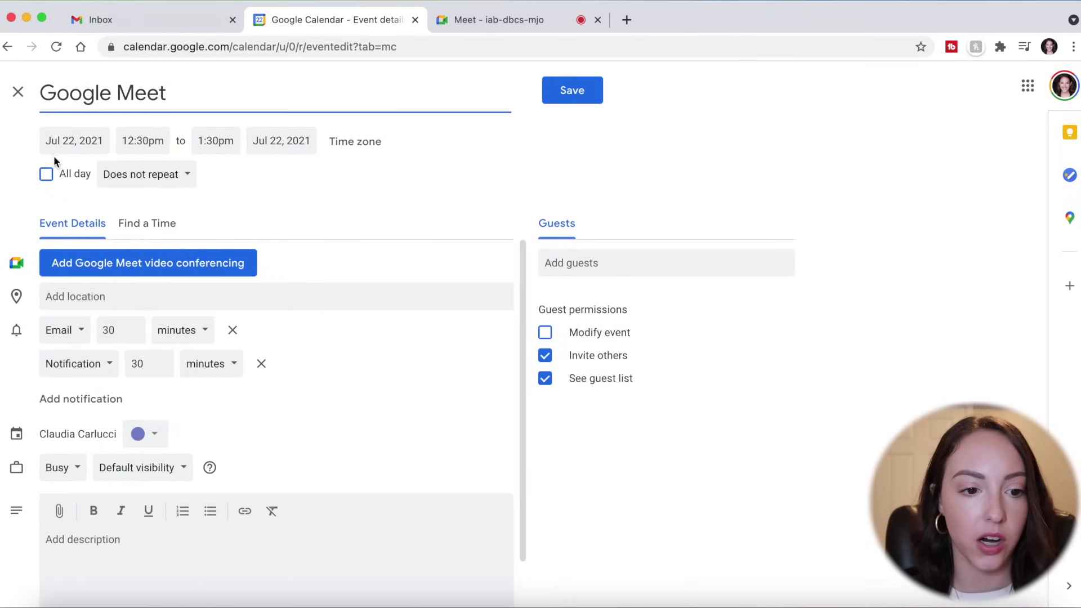
pyautogui.click(50, 139)
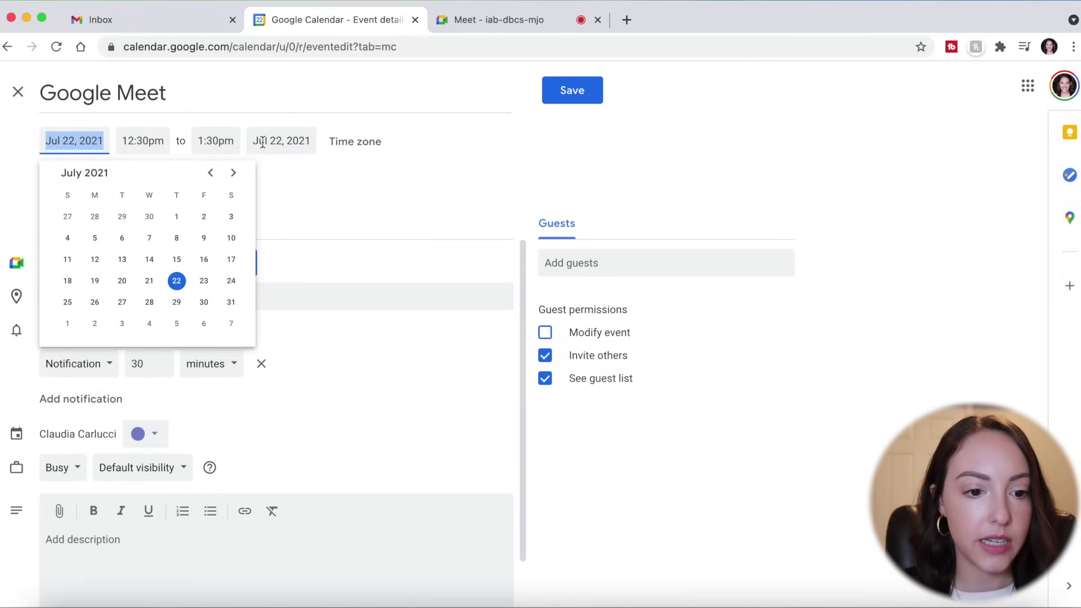
pyautogui.click(369, 158)
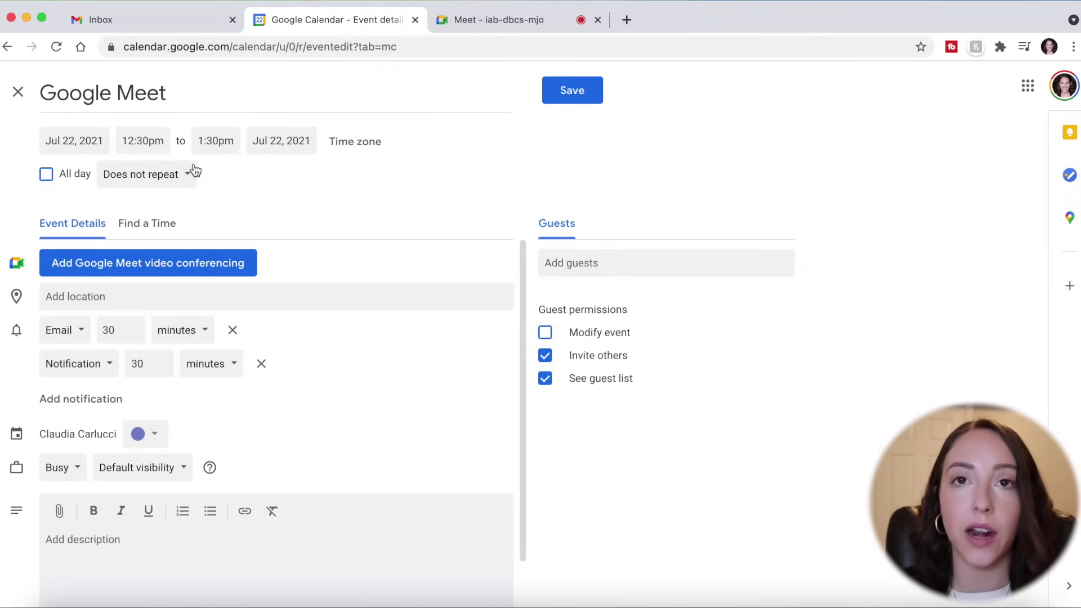
# Add Google Meet video conferencing to the 'Google Meet' calendar event
pyautogui.click(139, 274)
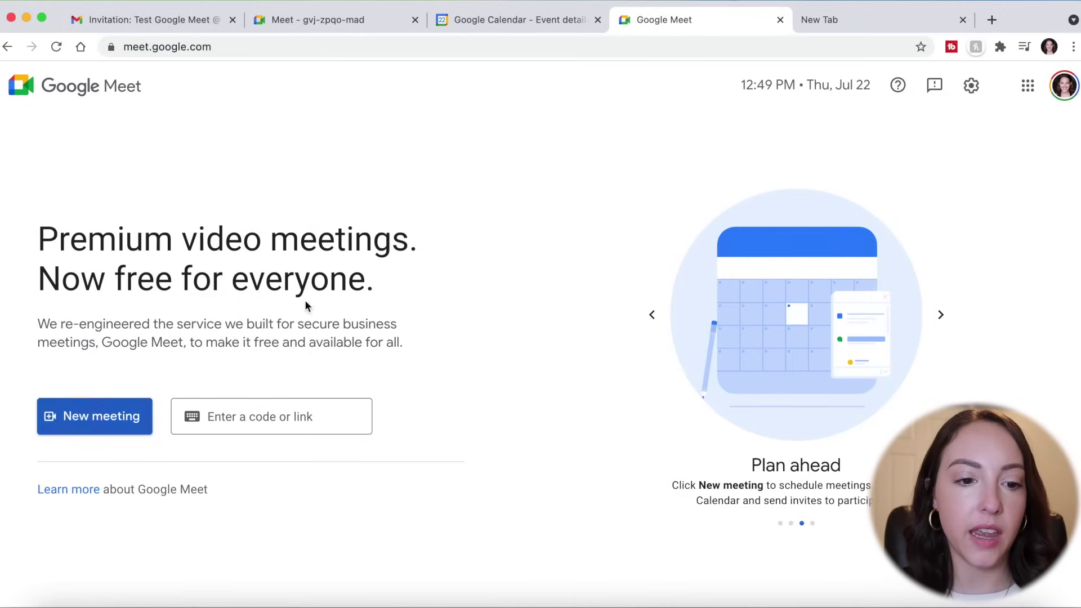
# Open the gvj-zpqo-mad join screen, preview audio and video, then show background effect choices
pyautogui.click(103, 424)
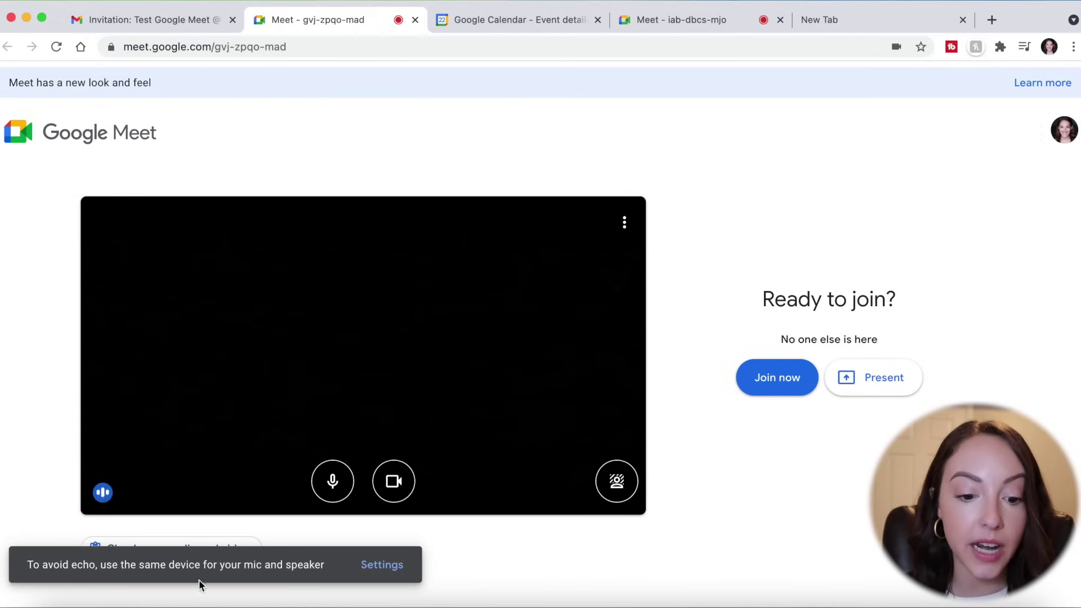
pyautogui.click(145, 553)
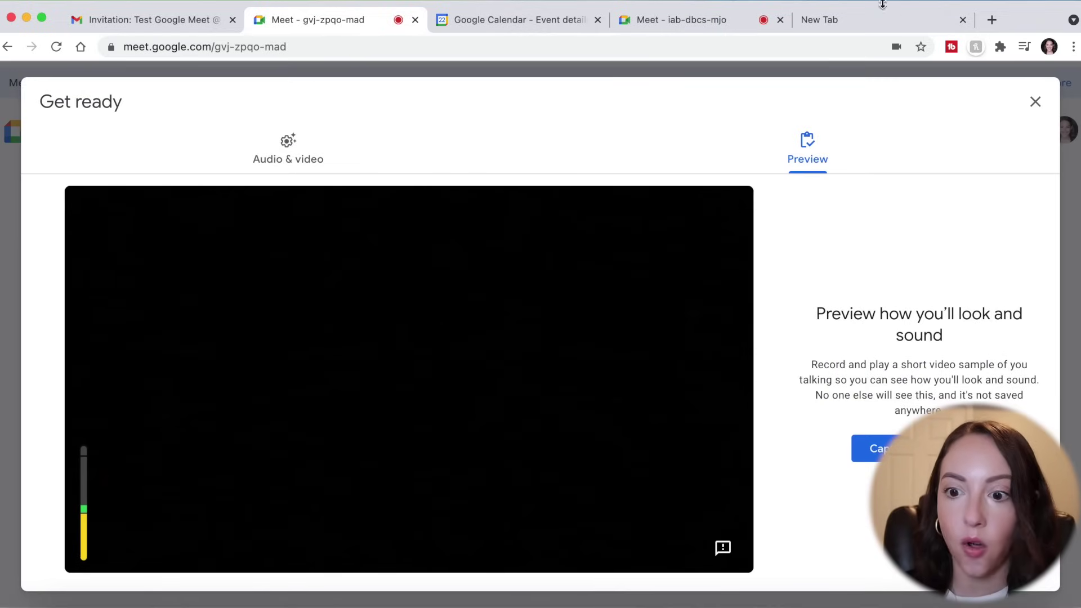
pyautogui.click(1035, 103)
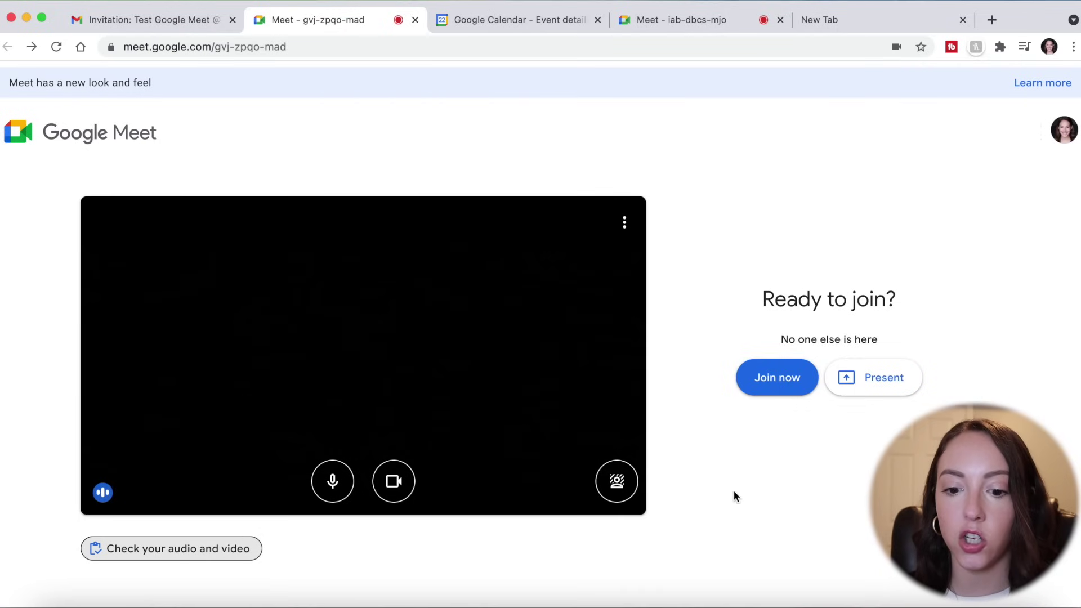
pyautogui.click(616, 482)
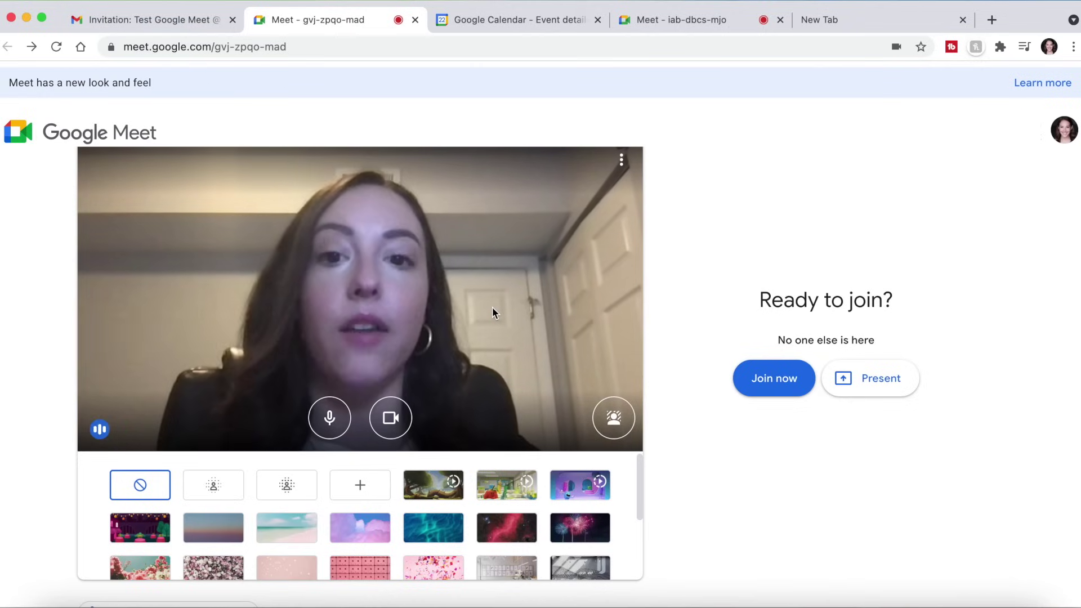
# Try Slightly blur, Blur and the Modern living room backdrop, then turn backgrounds off
pyautogui.click(211, 486)
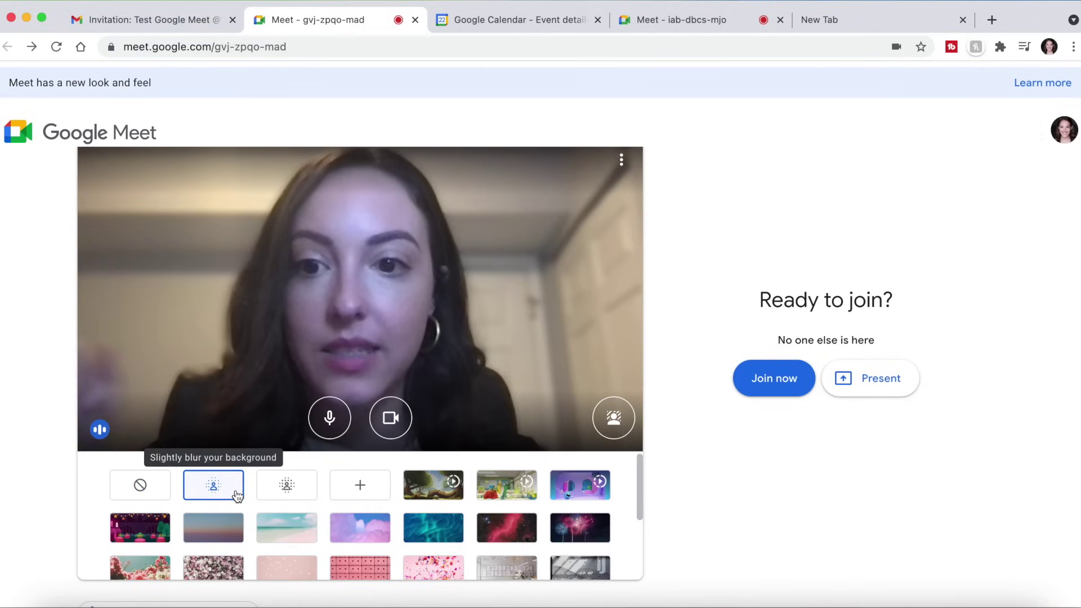
pyautogui.click(302, 497)
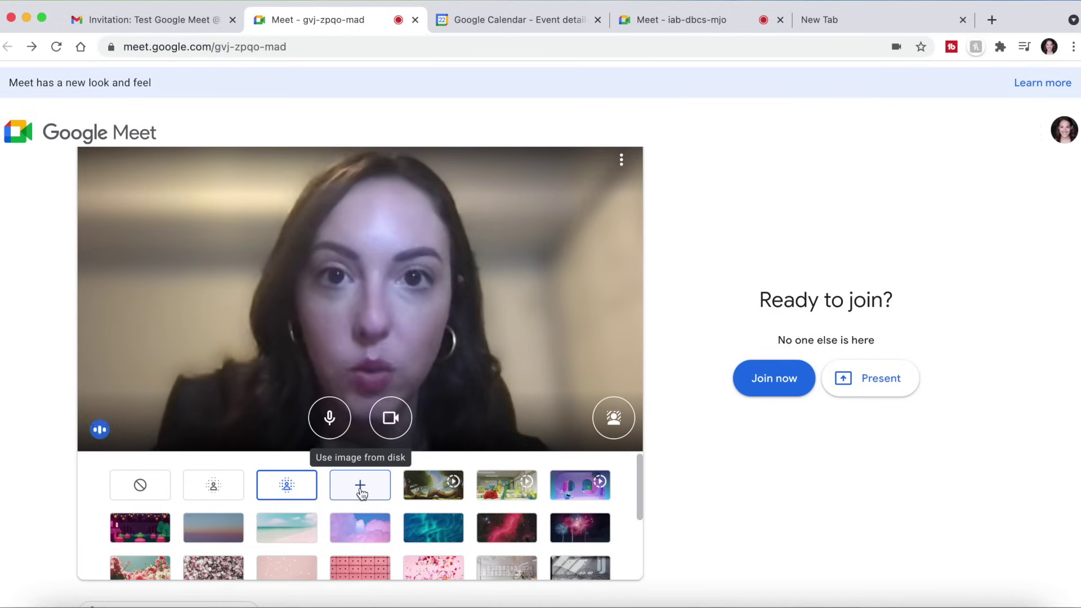
pyautogui.scroll(-5, 451, 540)
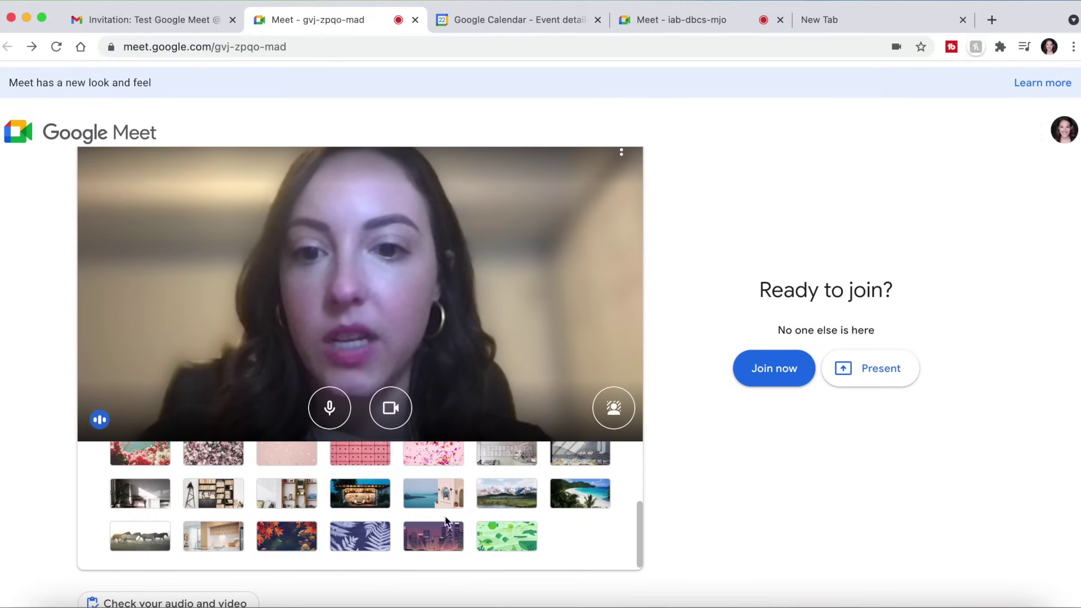
pyautogui.click(289, 497)
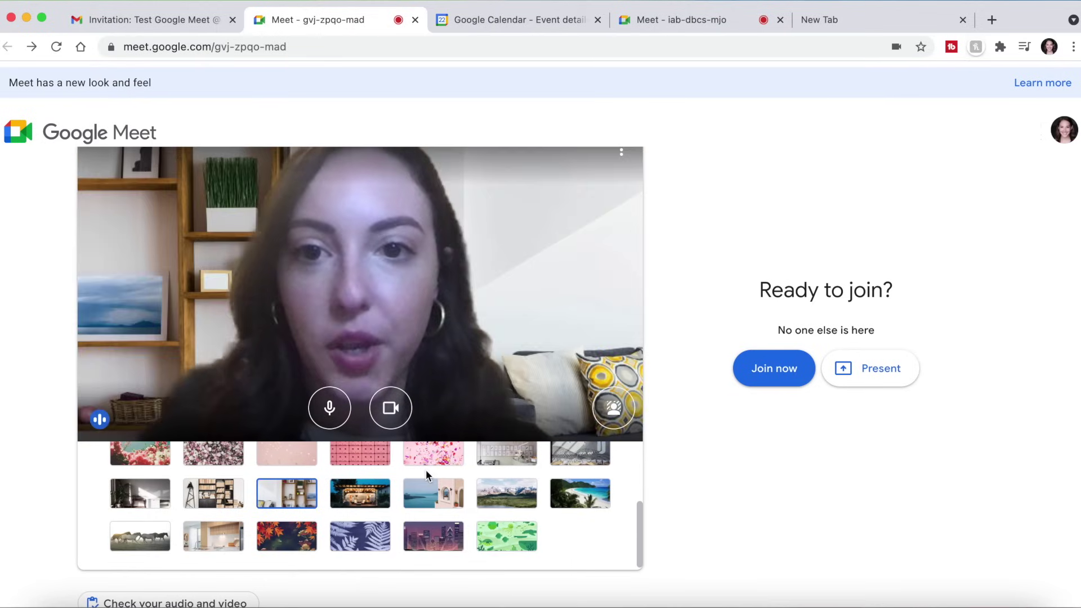
pyautogui.scroll(3, 417, 495)
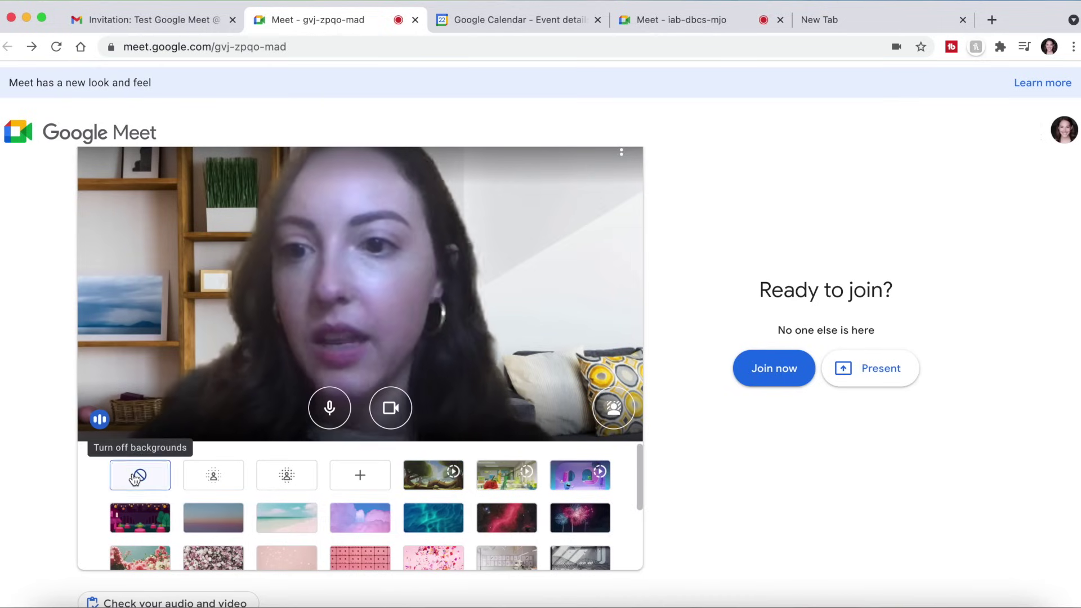
pyautogui.click(149, 477)
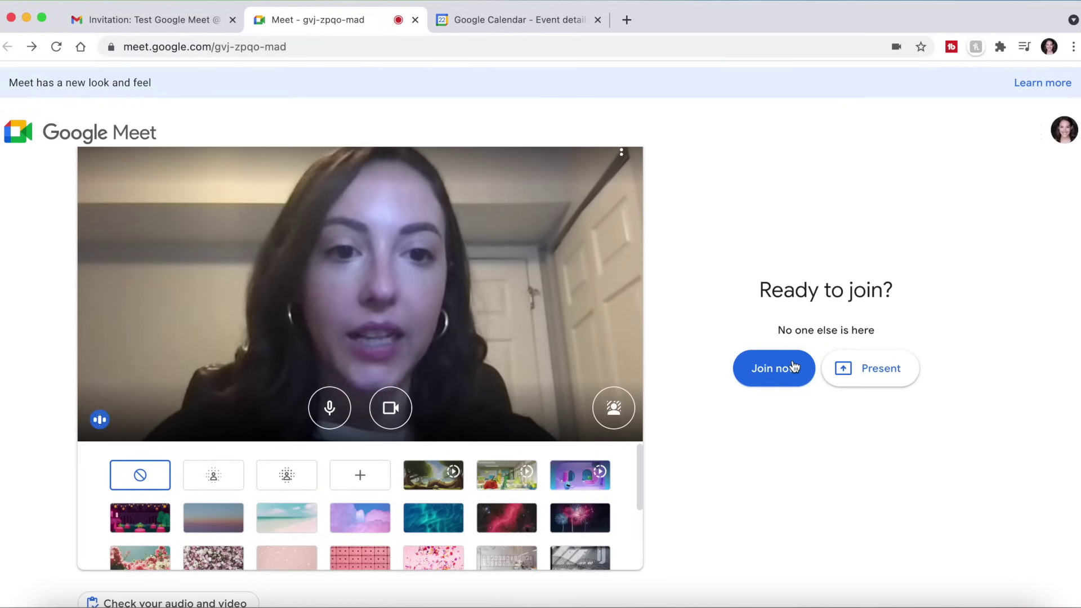
# Join the gvj-zpqo-mad call and highlight its meeting code at the bottom left
pyautogui.click(771, 381)
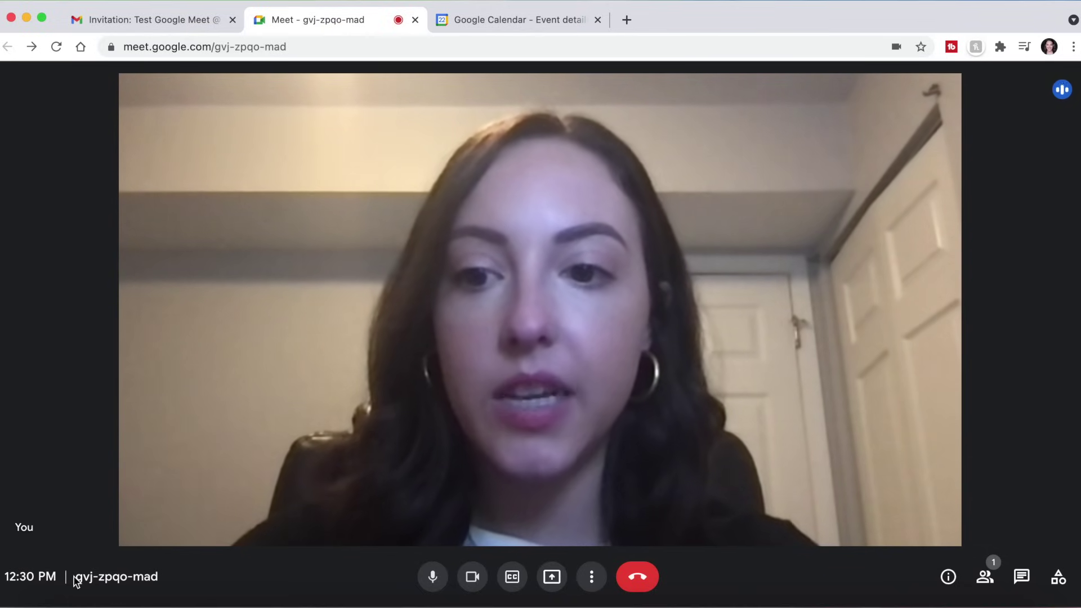
pyautogui.moveTo(75, 577); pyautogui.dragTo(159, 578)
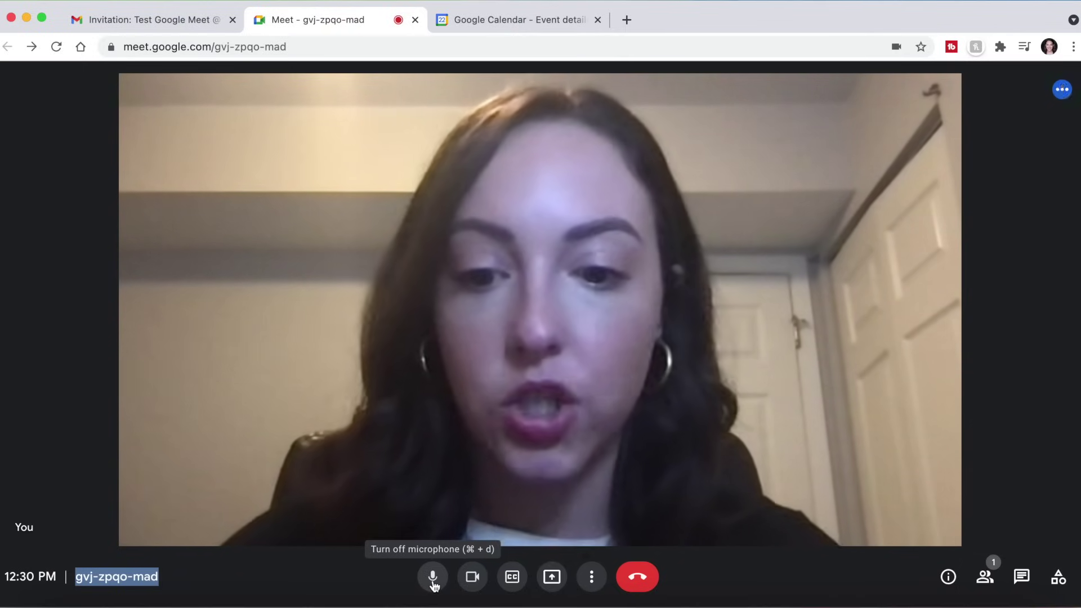
pyautogui.click(433, 579)
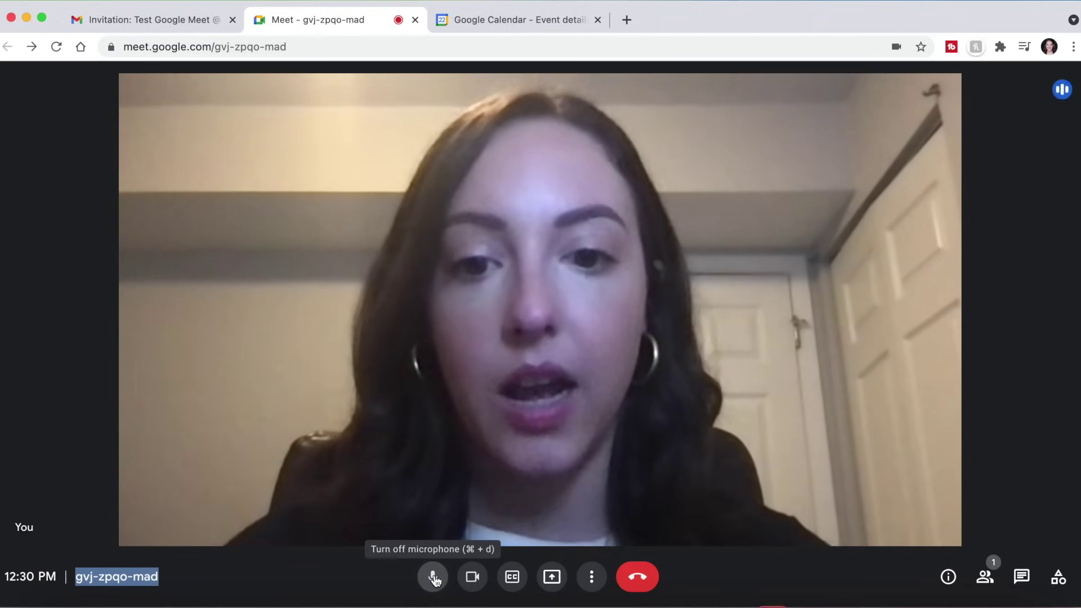
pyautogui.click(432, 579)
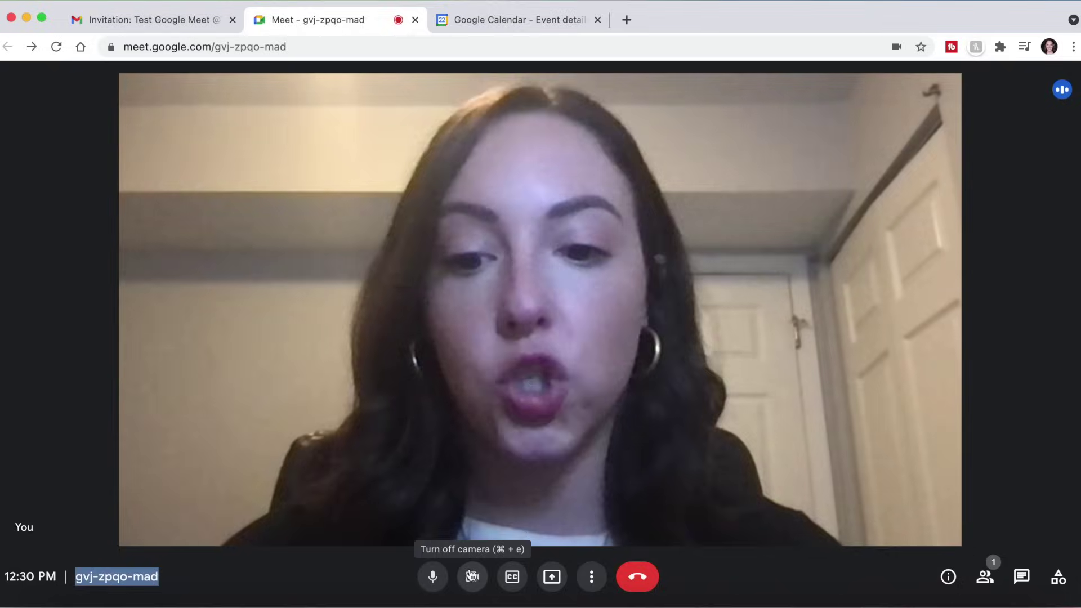
pyautogui.click(471, 575)
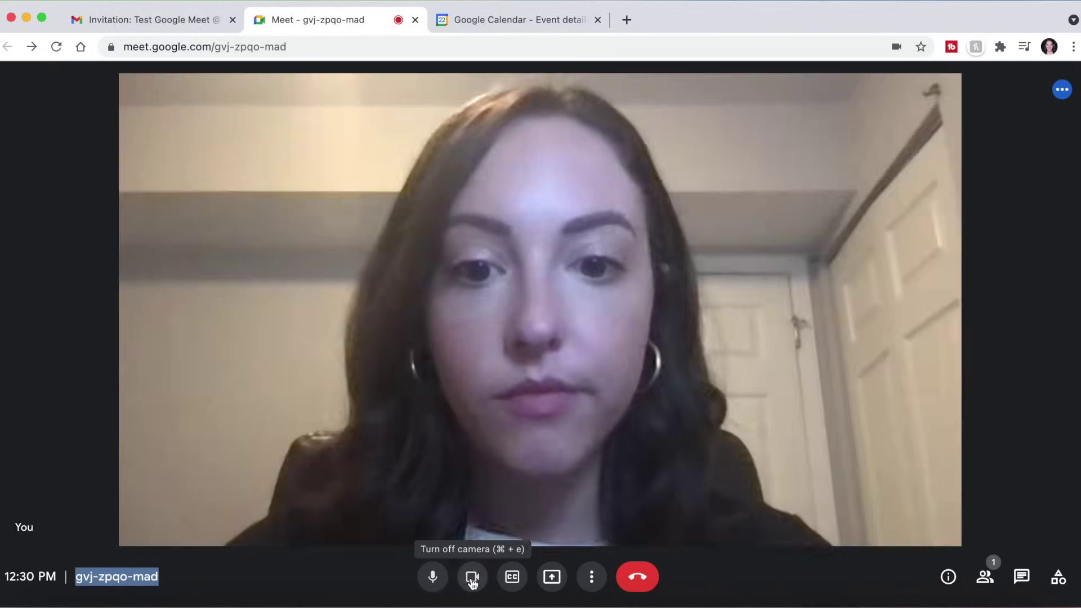
pyautogui.click(472, 580)
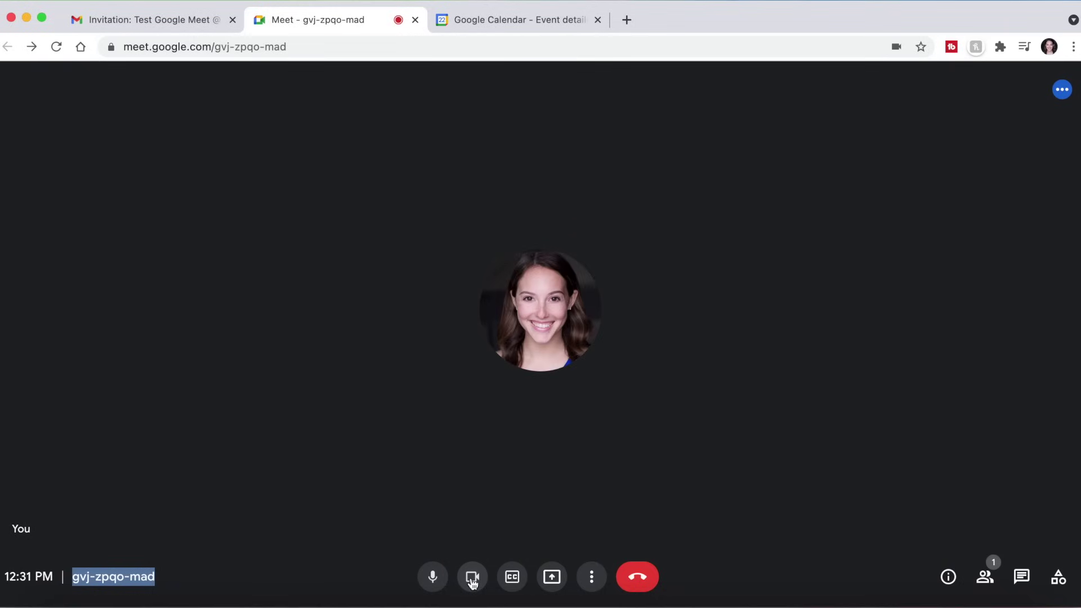
pyautogui.click(472, 580)
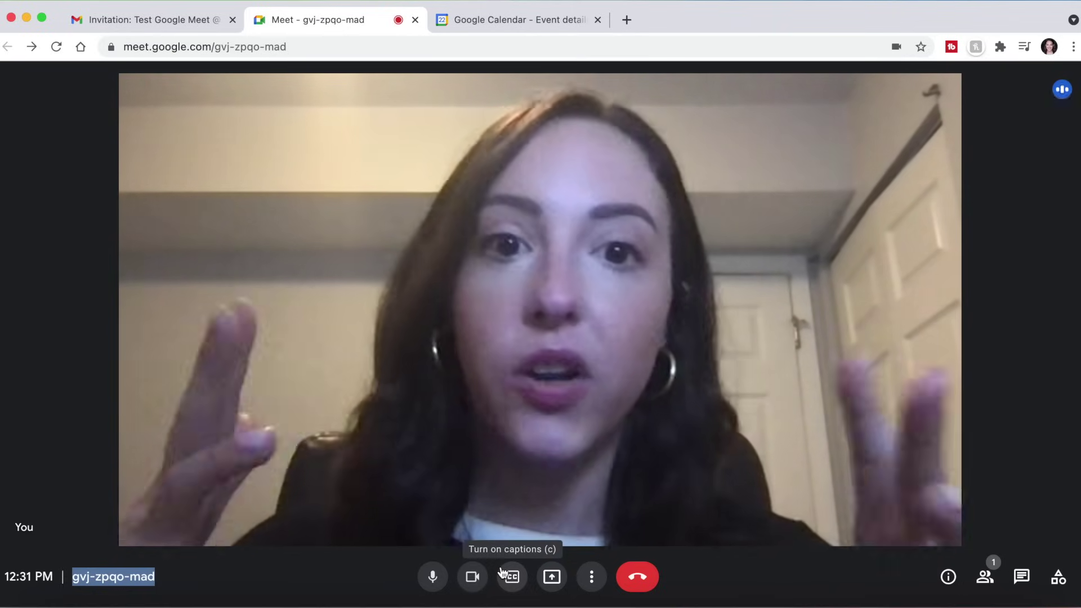
pyautogui.click(509, 574)
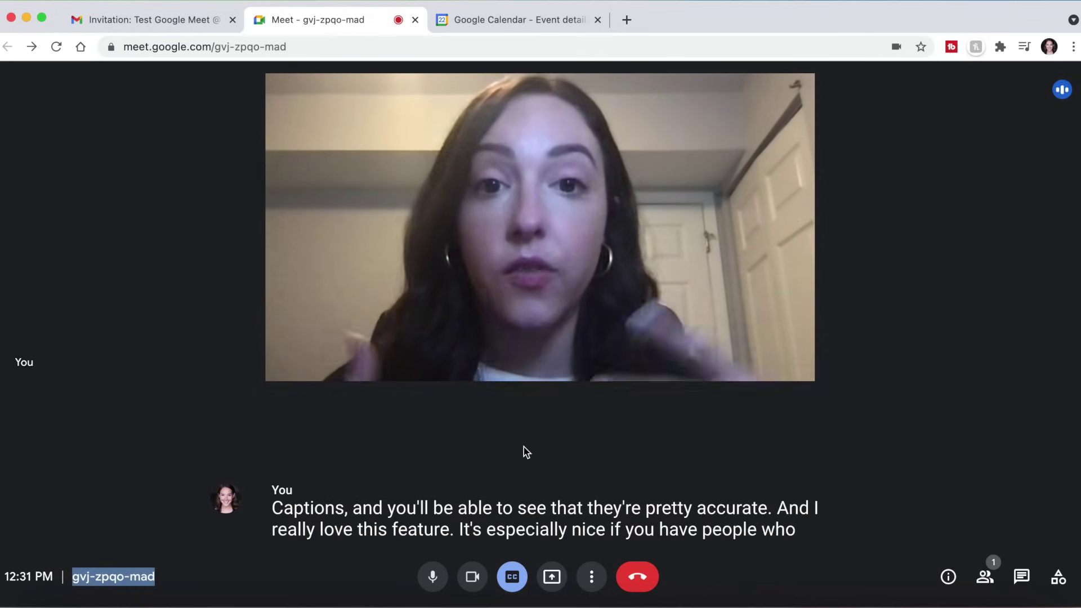
pyautogui.click(512, 577)
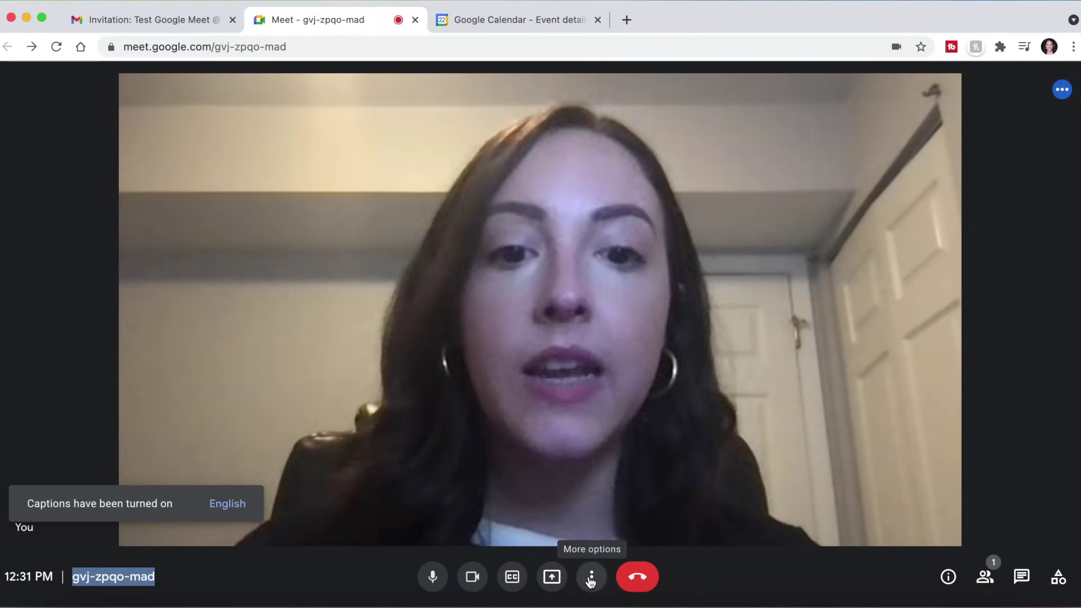
pyautogui.click(586, 581)
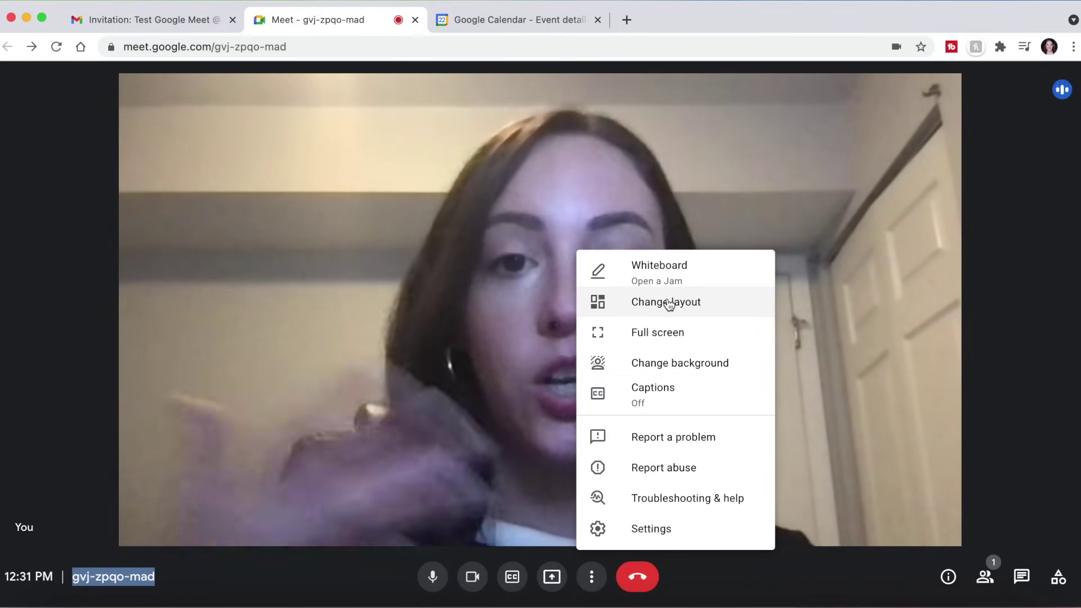
pyautogui.click(668, 304)
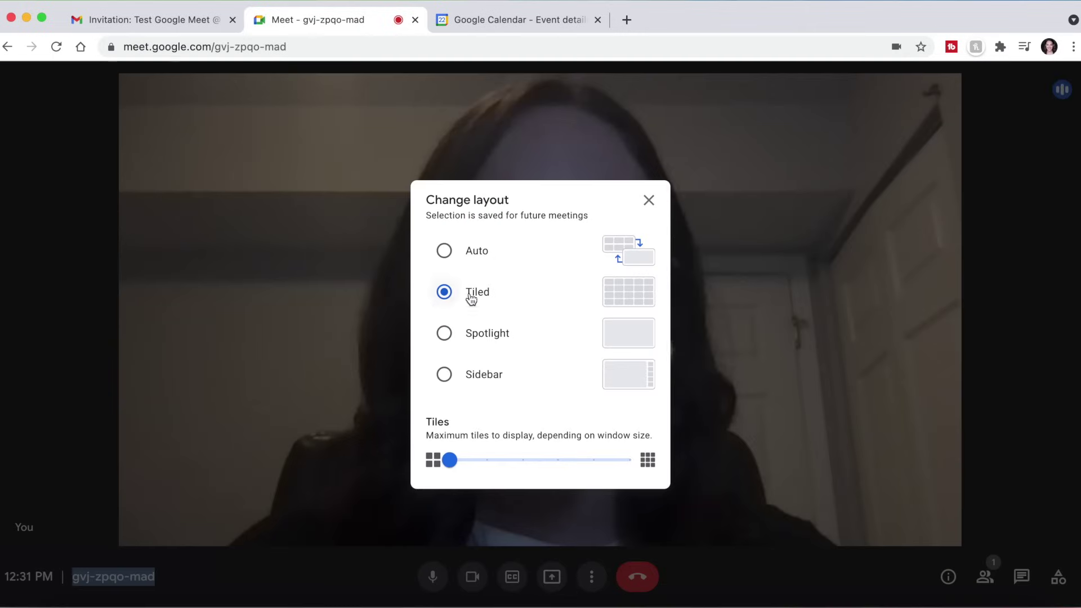
pyautogui.click(649, 200)
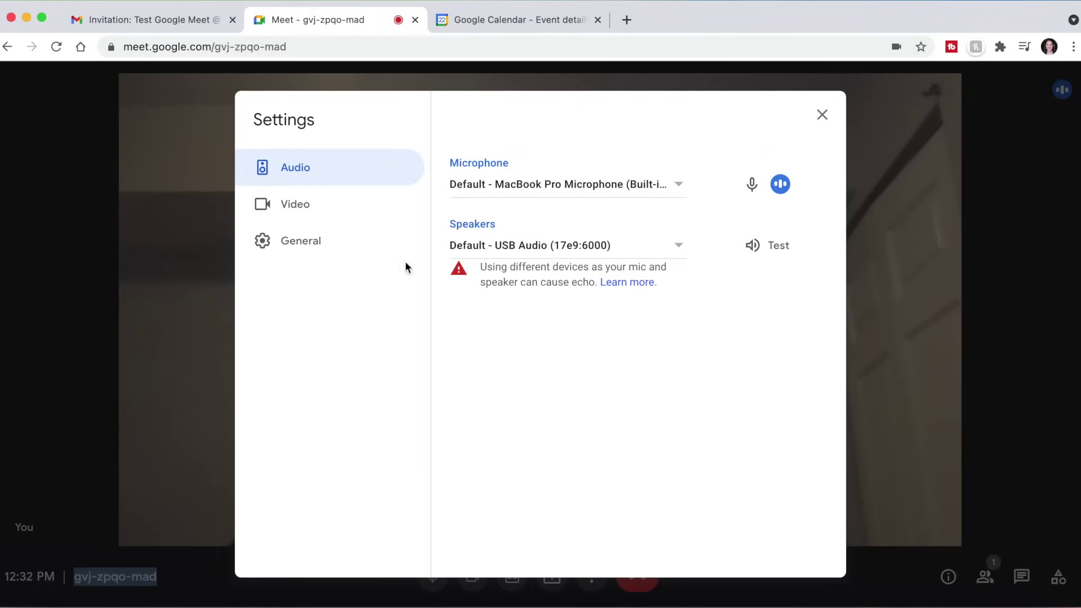
pyautogui.click(278, 211)
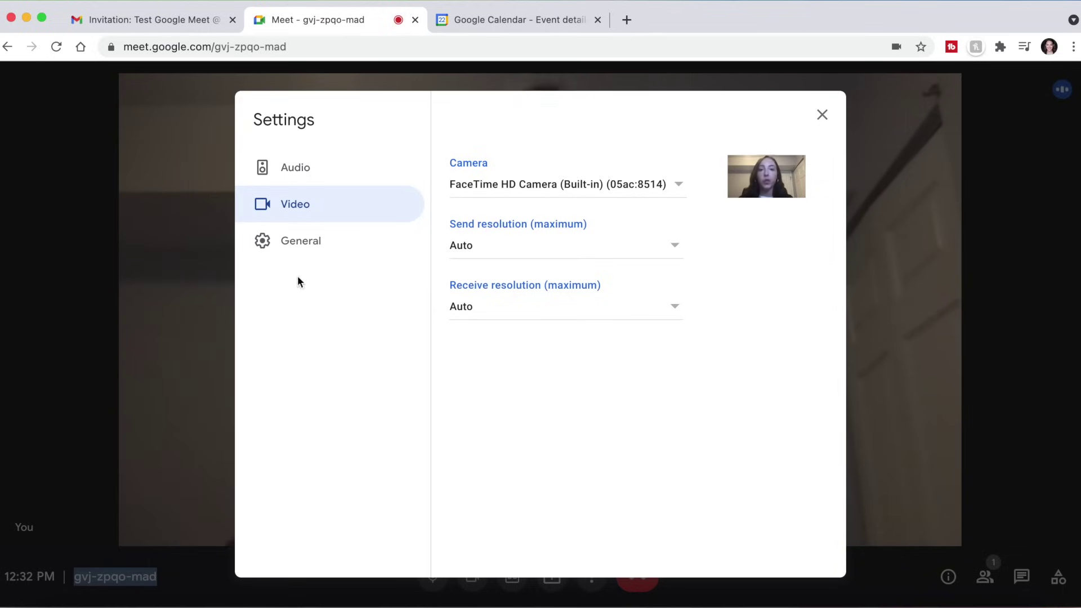
pyautogui.click(295, 168)
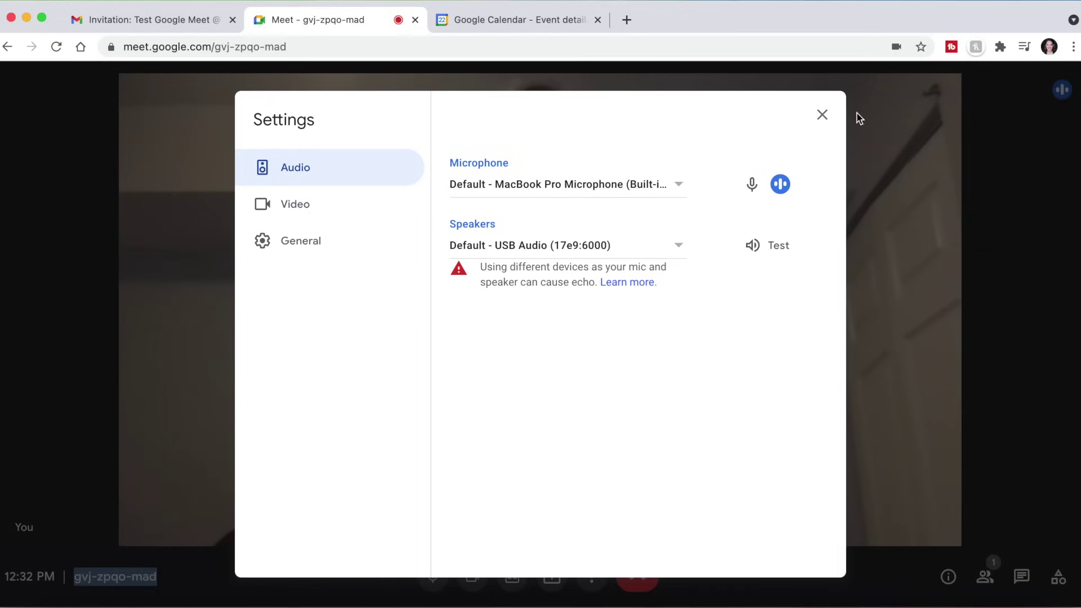
pyautogui.click(822, 115)
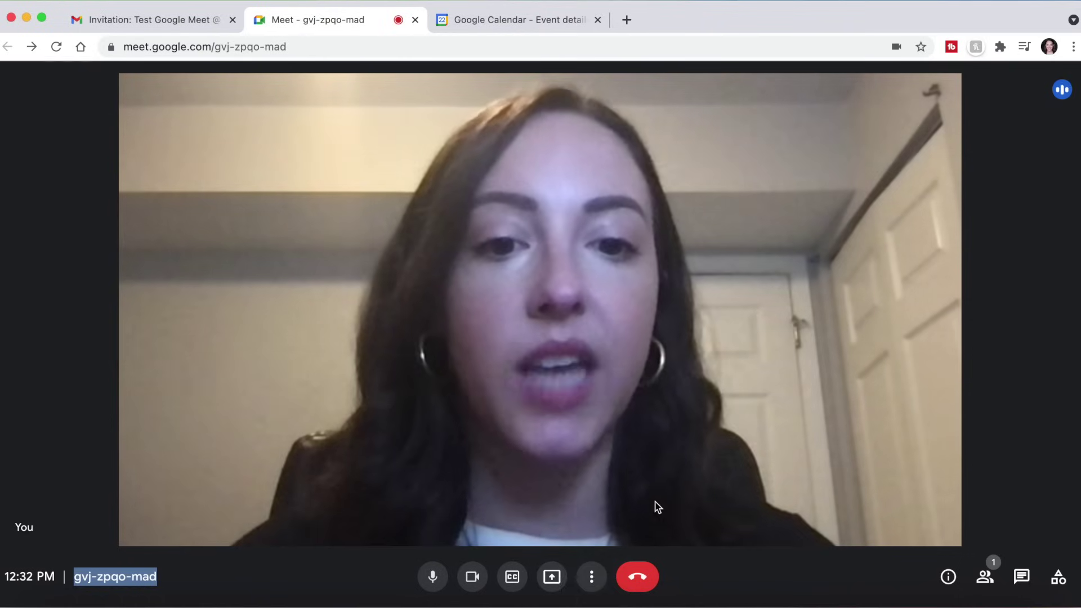
pyautogui.click(591, 577)
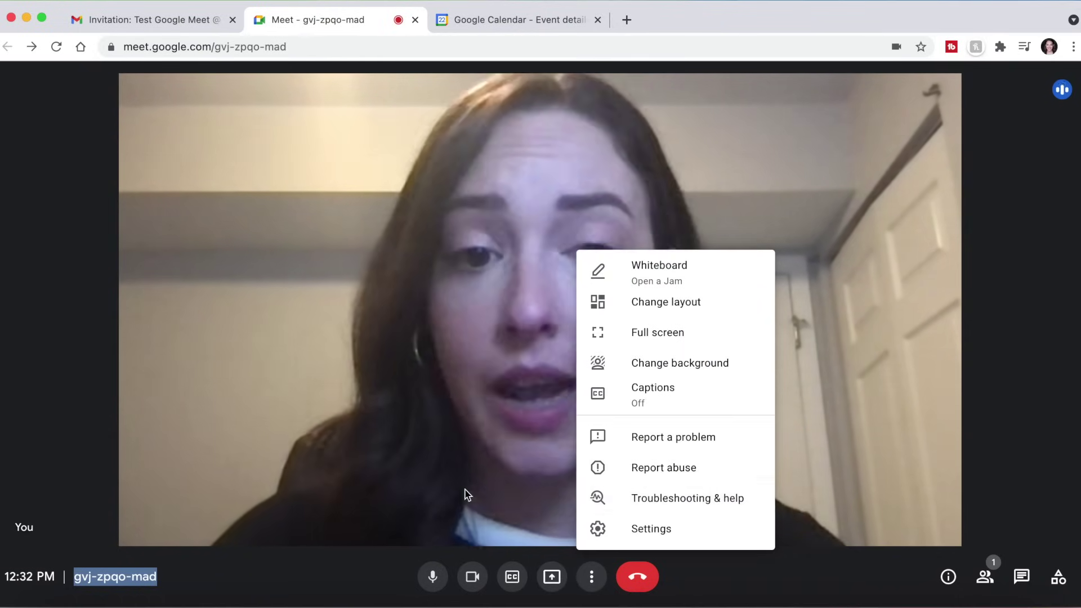
pyautogui.click(519, 506)
pyautogui.click(948, 578)
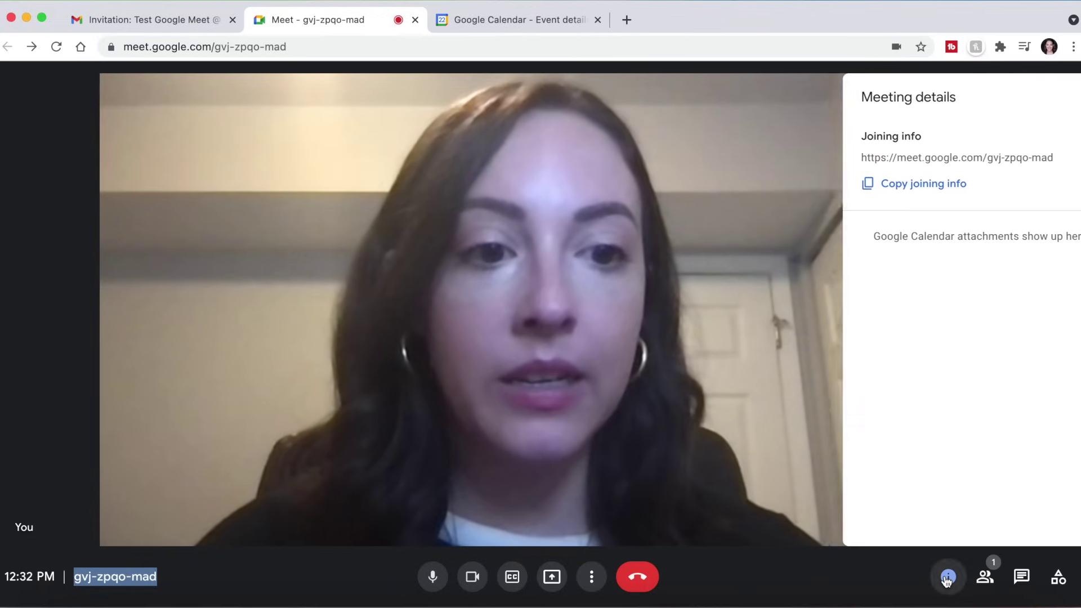
pyautogui.click(1023, 145)
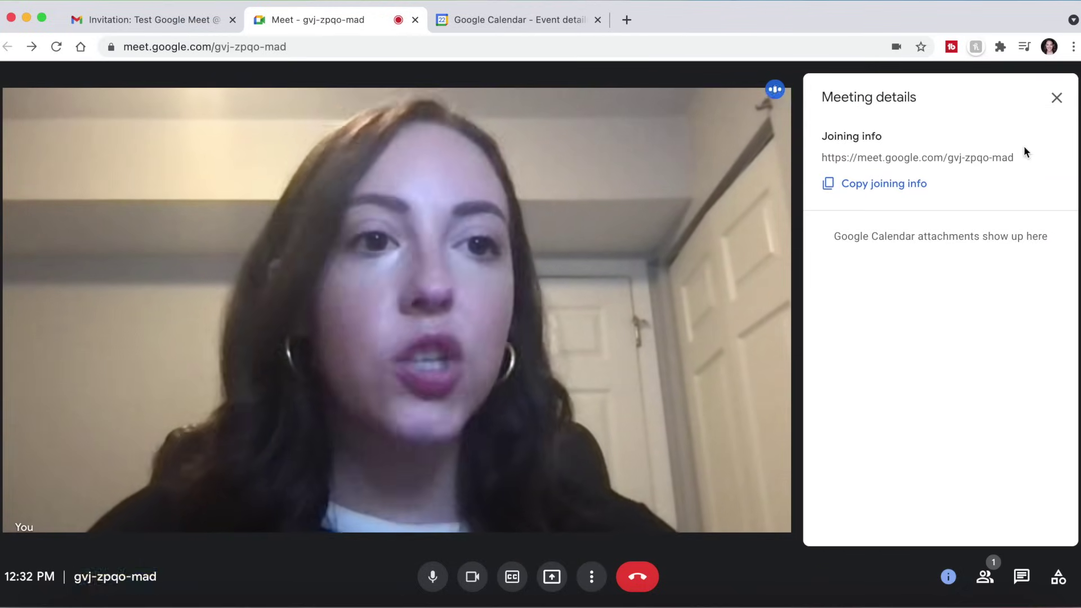
pyautogui.moveTo(1016, 153); pyautogui.dragTo(950, 160)
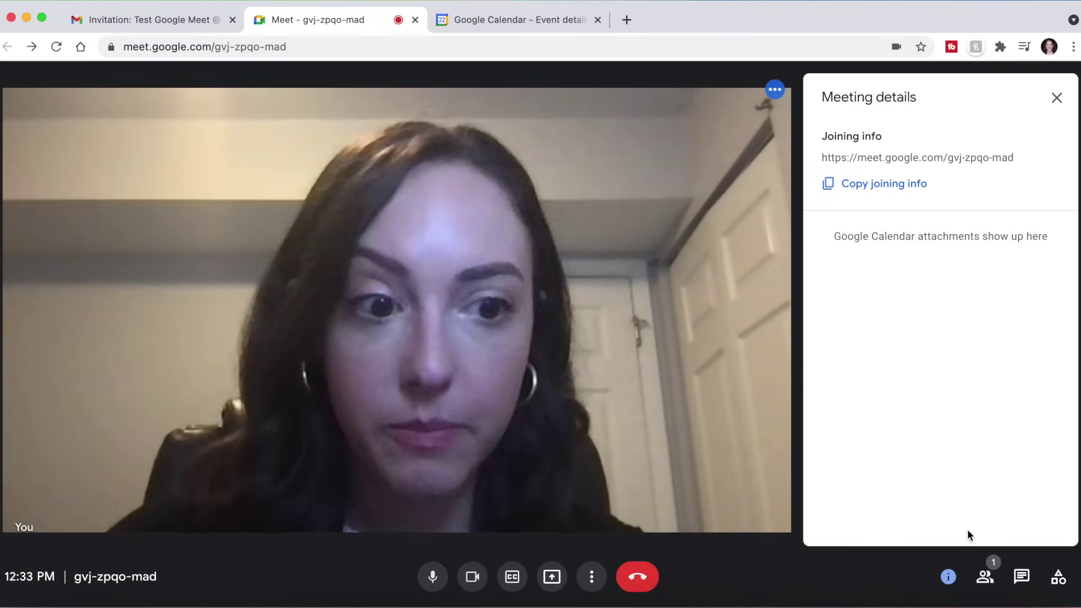
pyautogui.click(985, 577)
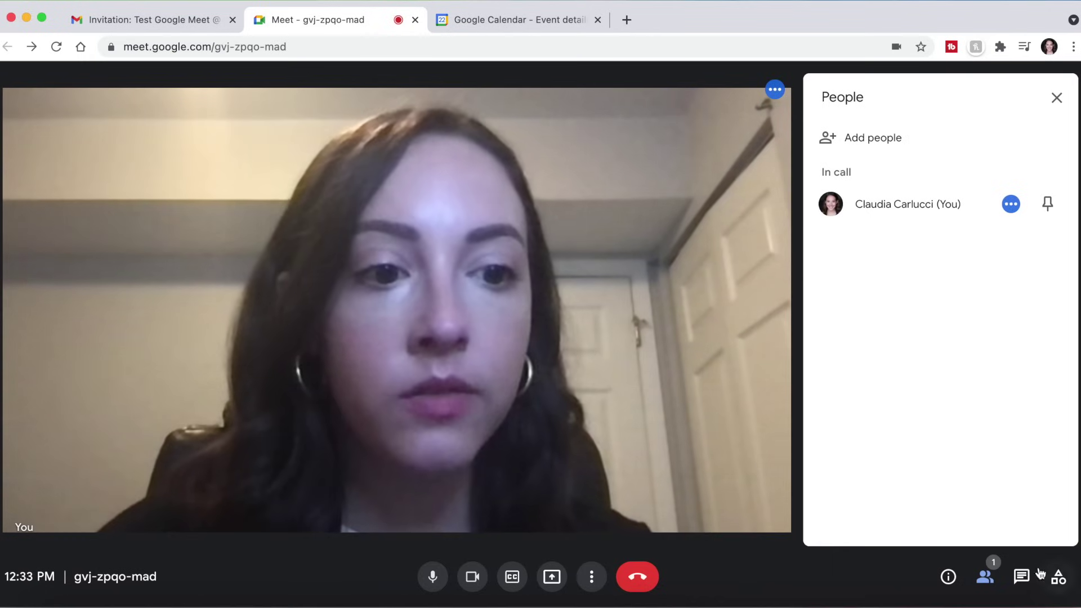
# Browse the chat and activities panels, then start a new Whiteboarding jam for the call
pyautogui.click(1022, 583)
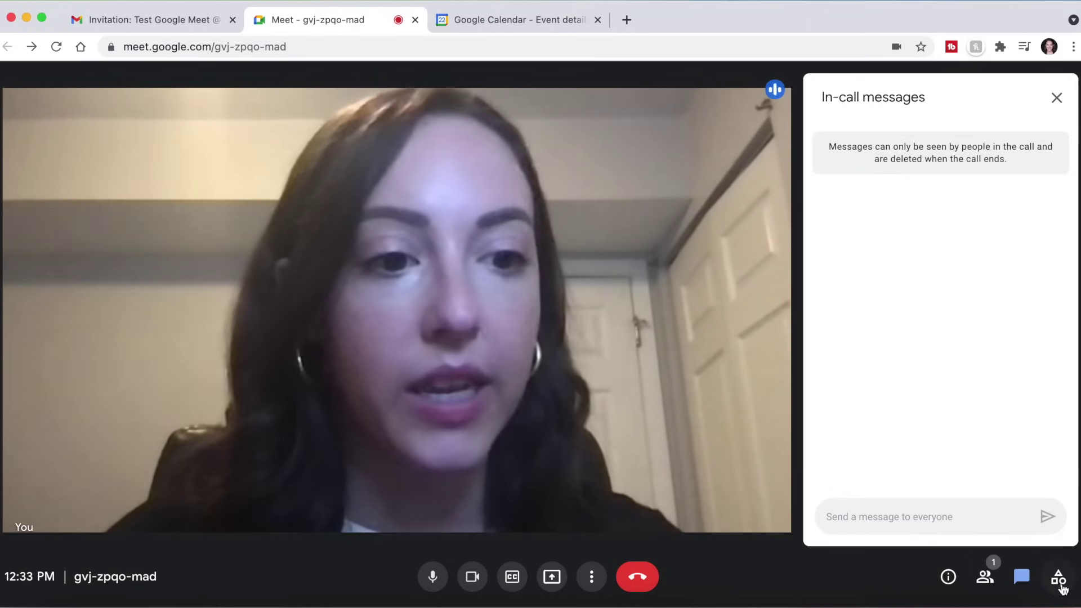
pyautogui.click(1059, 586)
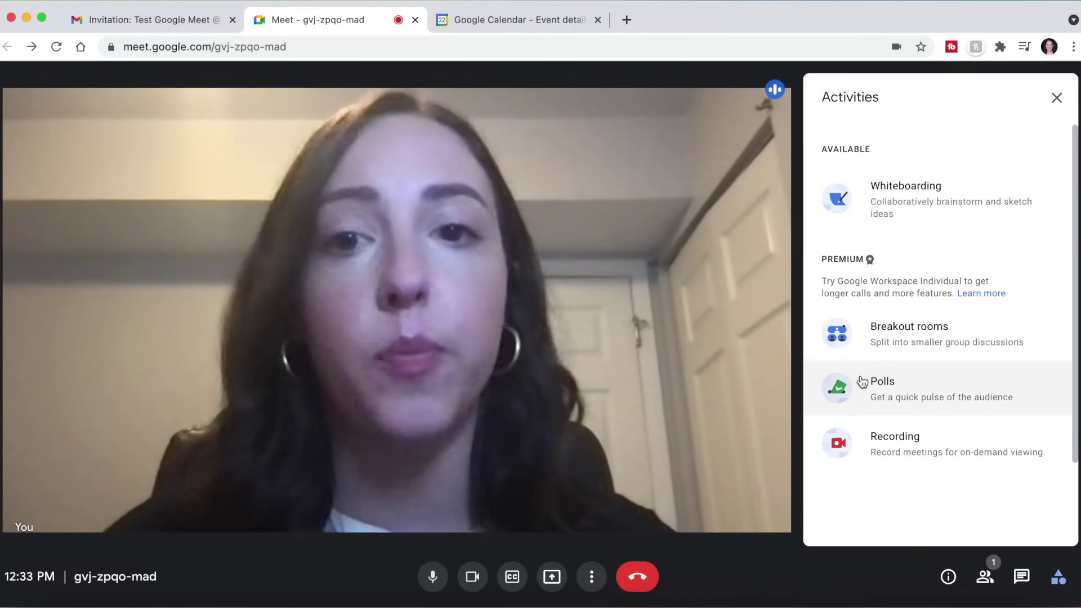
pyautogui.click(930, 205)
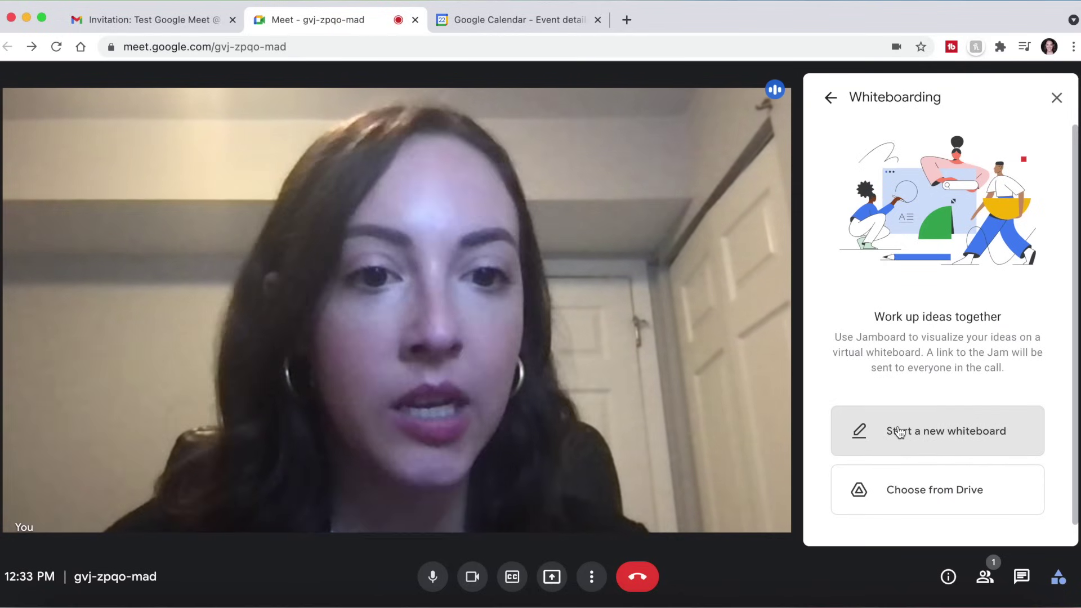
pyautogui.click(900, 431)
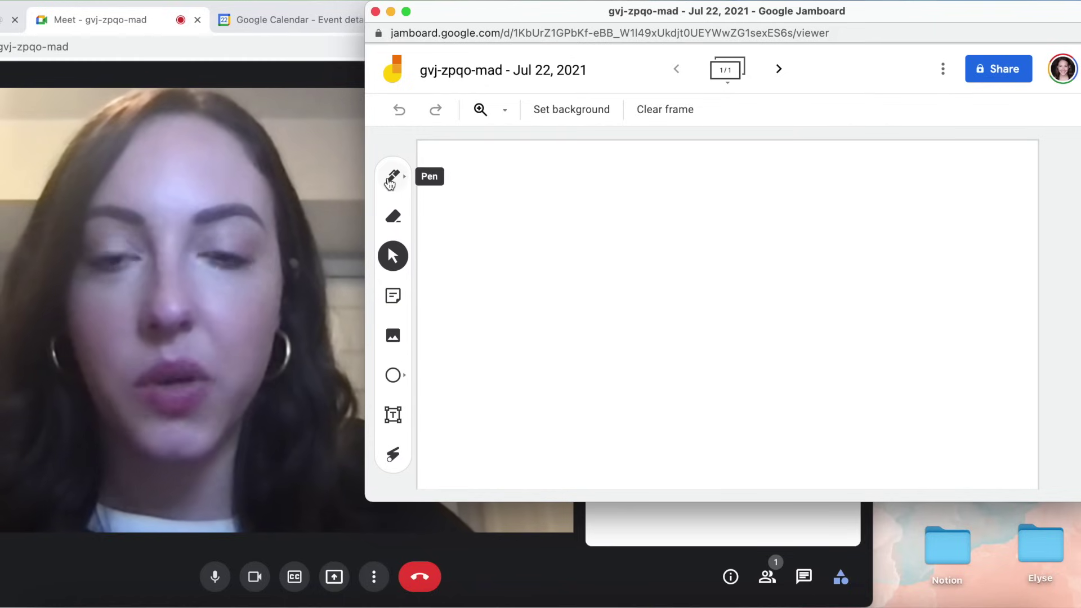
# Draw a freehand loop at the upper left and a circle in the middle of the canvas
pyautogui.click(390, 181)
pyautogui.moveTo(501, 203)
pyautogui.mouseDown()
pyautogui.moveTo(557, 220)
pyautogui.moveTo(498, 206)
pyautogui.mouseUp()
pyautogui.click(393, 375)
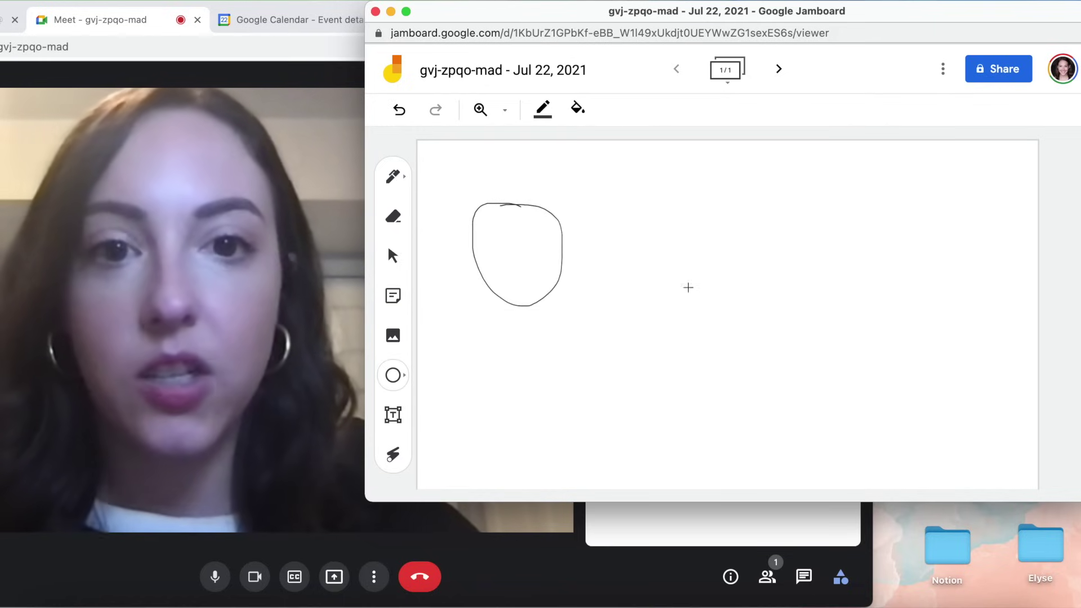
pyautogui.moveTo(741, 245); pyautogui.dragTo(615, 375)
# Add the text 'Google Meet' at the upper right and erase the loop's left half
pyautogui.click(393, 414)
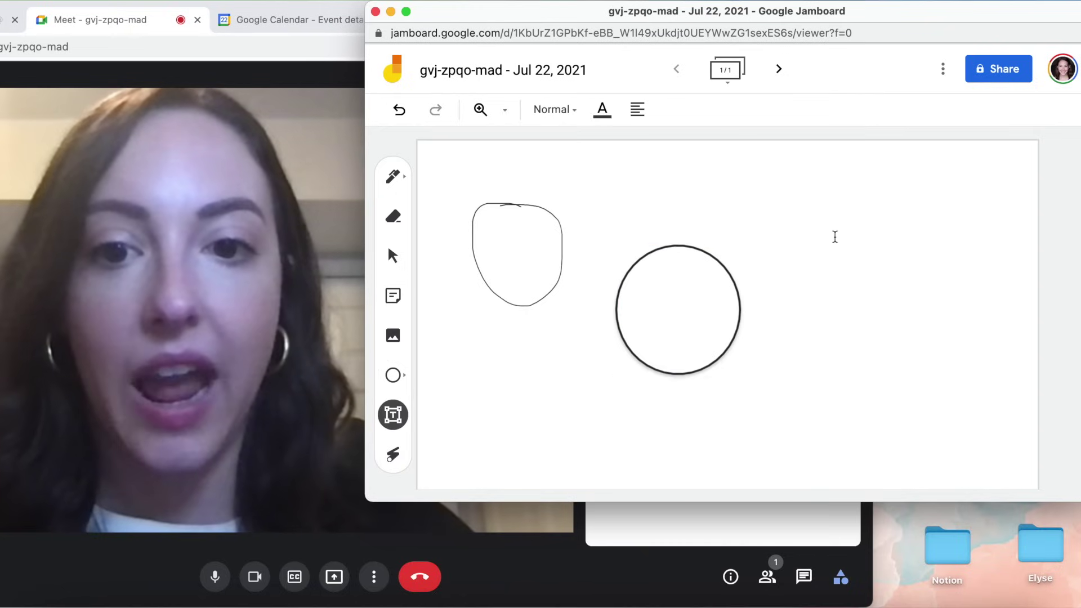
pyautogui.click(788, 231)
pyautogui.write('Google Meet')
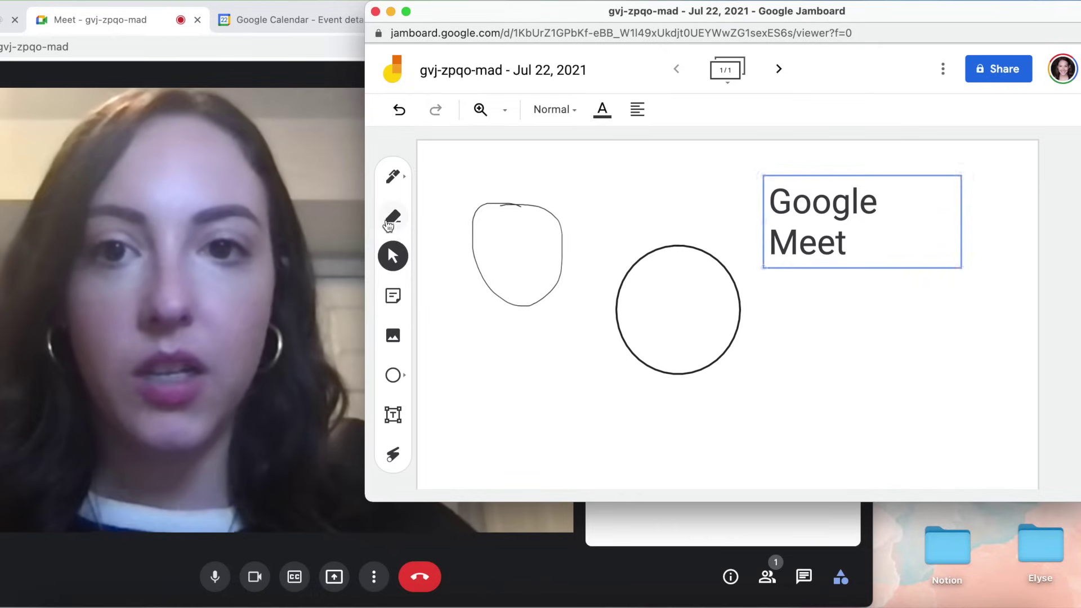
pyautogui.click(392, 218)
pyautogui.moveTo(478, 212)
pyautogui.mouseDown()
pyautogui.moveTo(464, 285)
pyautogui.moveTo(472, 212)
pyautogui.moveTo(469, 270)
pyautogui.moveTo(523, 249)
pyautogui.mouseUp()
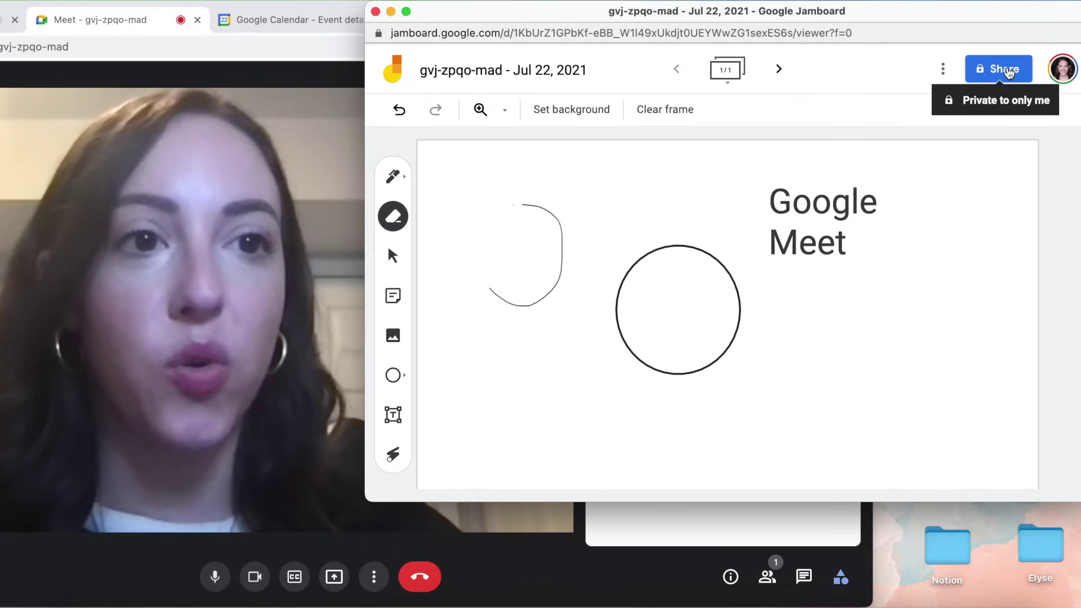
pyautogui.click(943, 69)
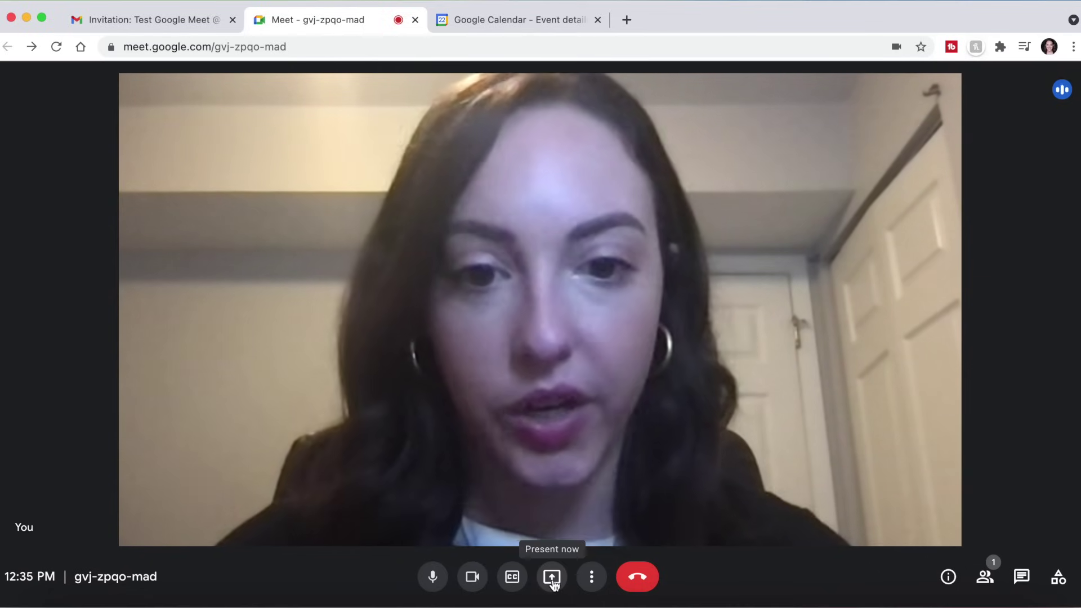
# Present the Chrome window showing the New Tab page to the call
pyautogui.click(552, 580)
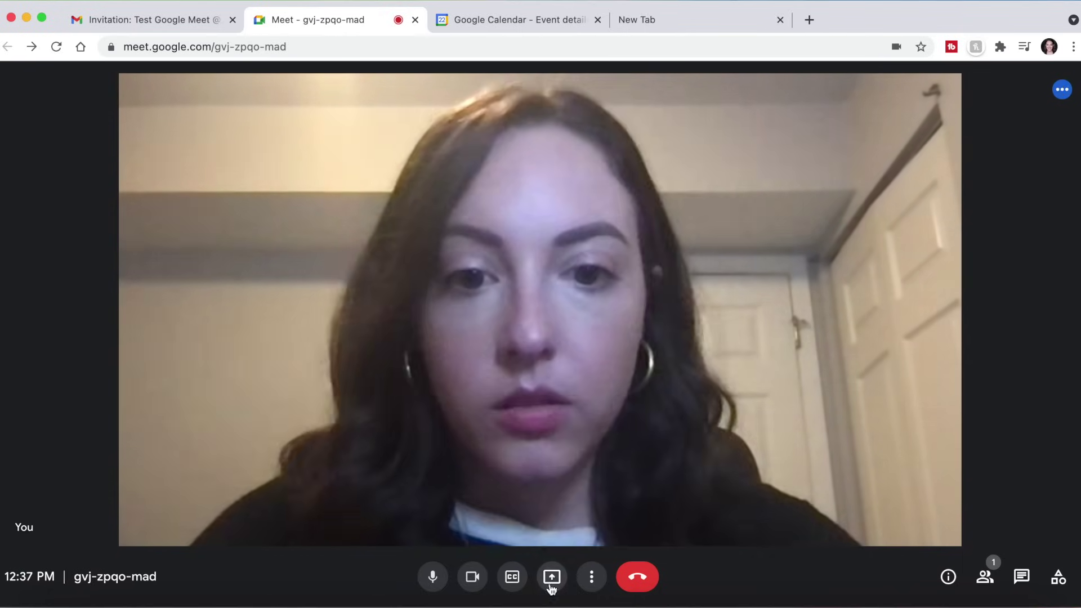
pyautogui.click(551, 576)
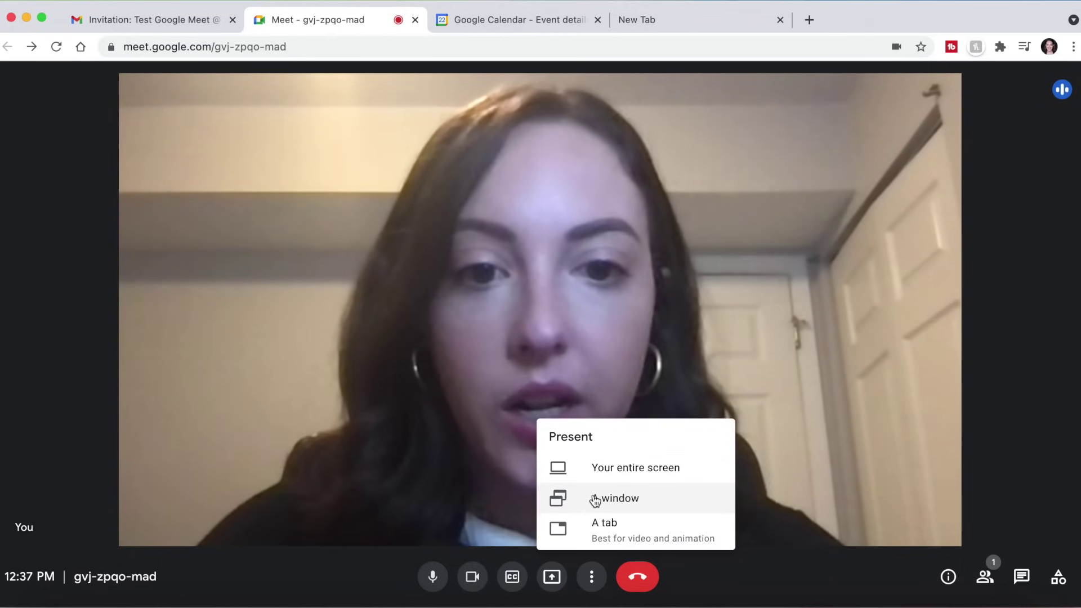
pyautogui.click(595, 499)
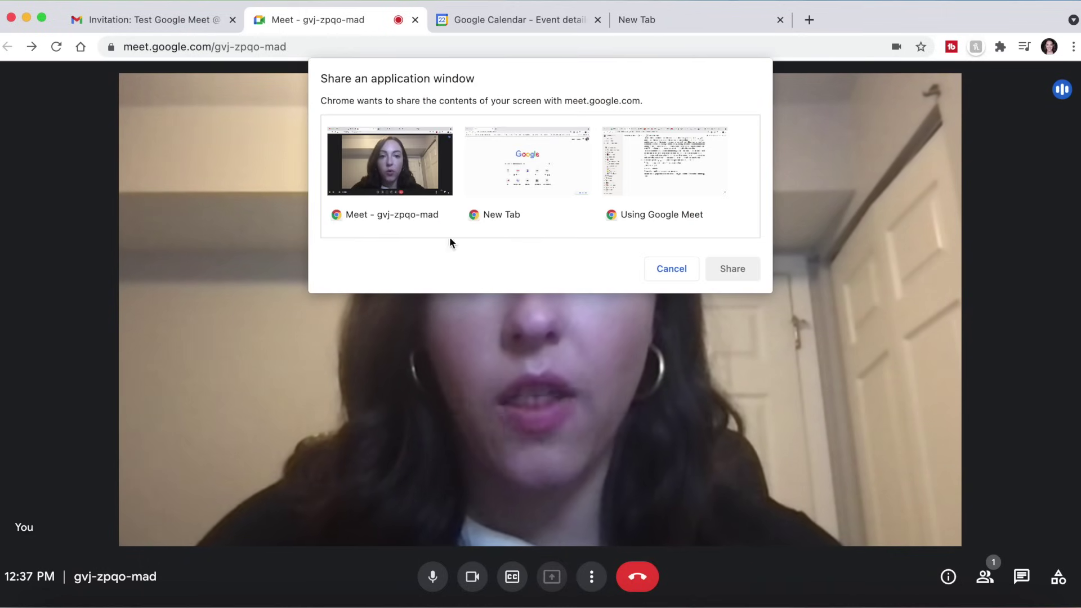
pyautogui.click(509, 178)
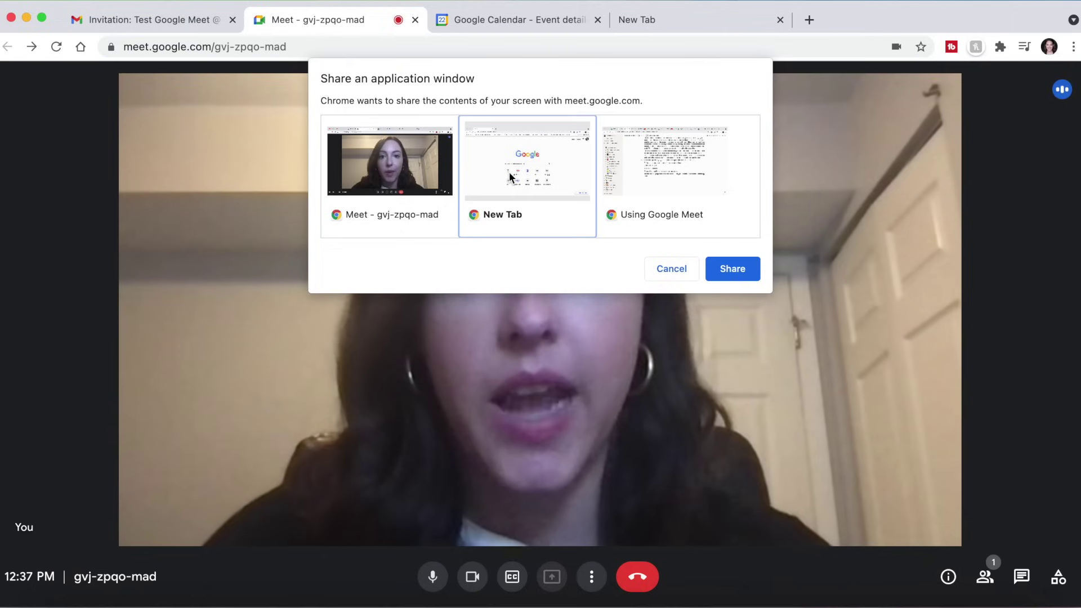
pyautogui.click(741, 271)
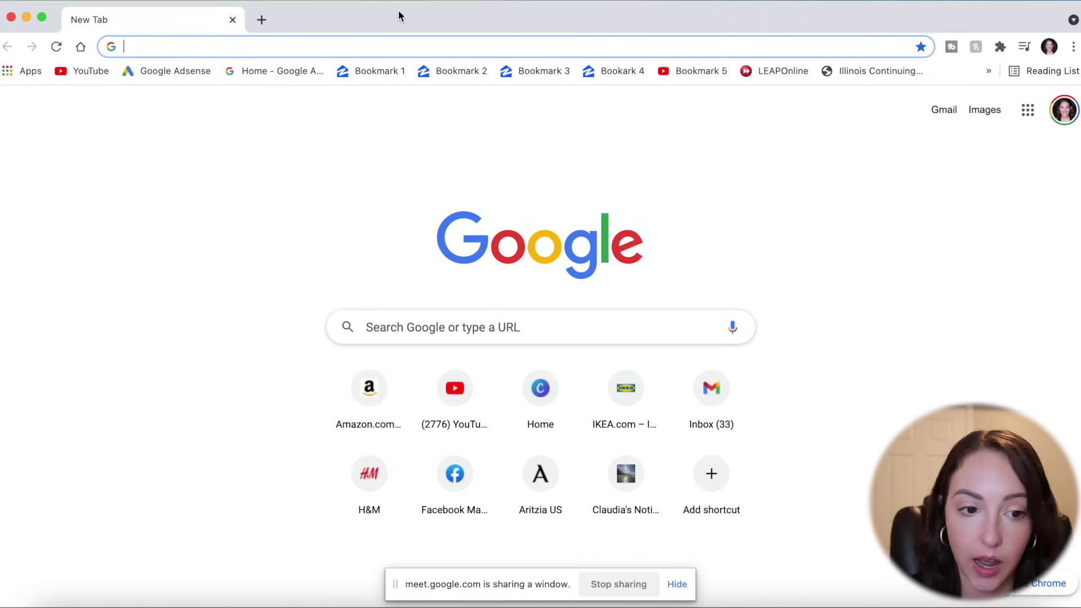
# Stop sharing the whole window and share a newly opened New Tab instead
pyautogui.click(614, 593)
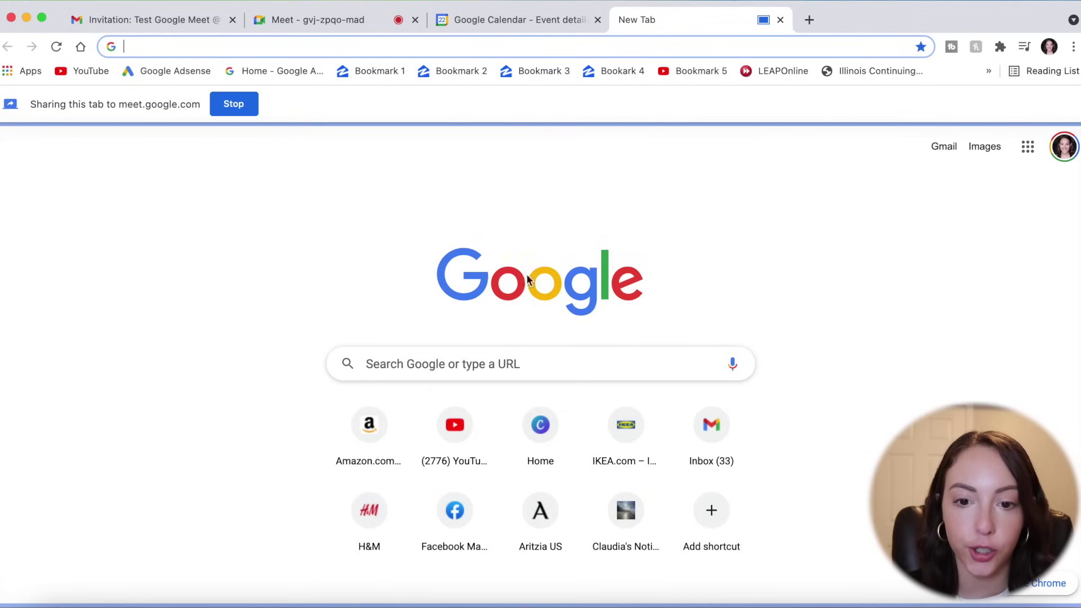
pyautogui.click(810, 21)
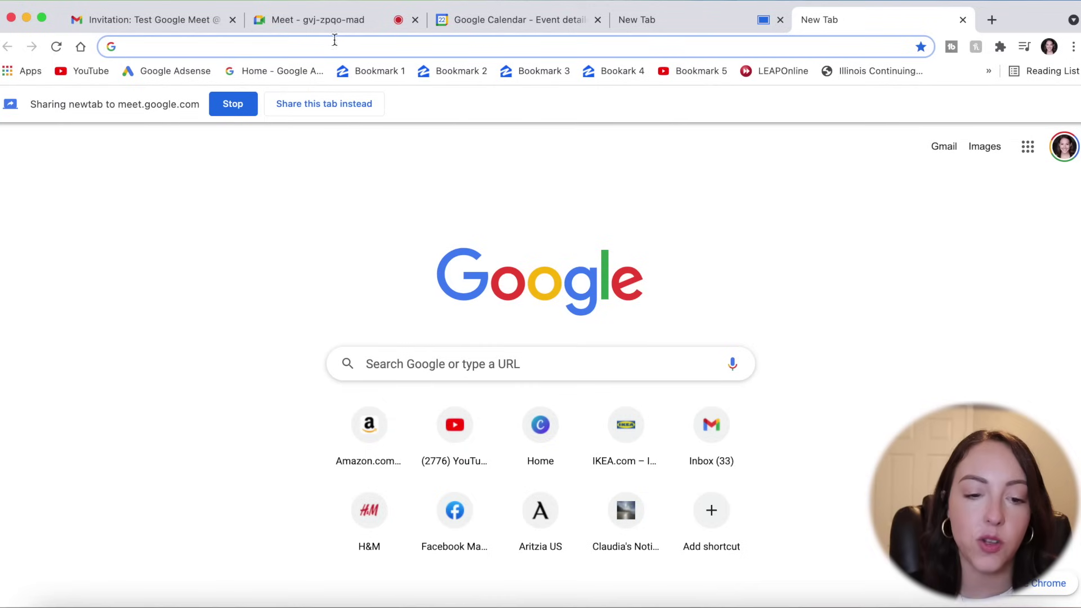
pyautogui.click(304, 112)
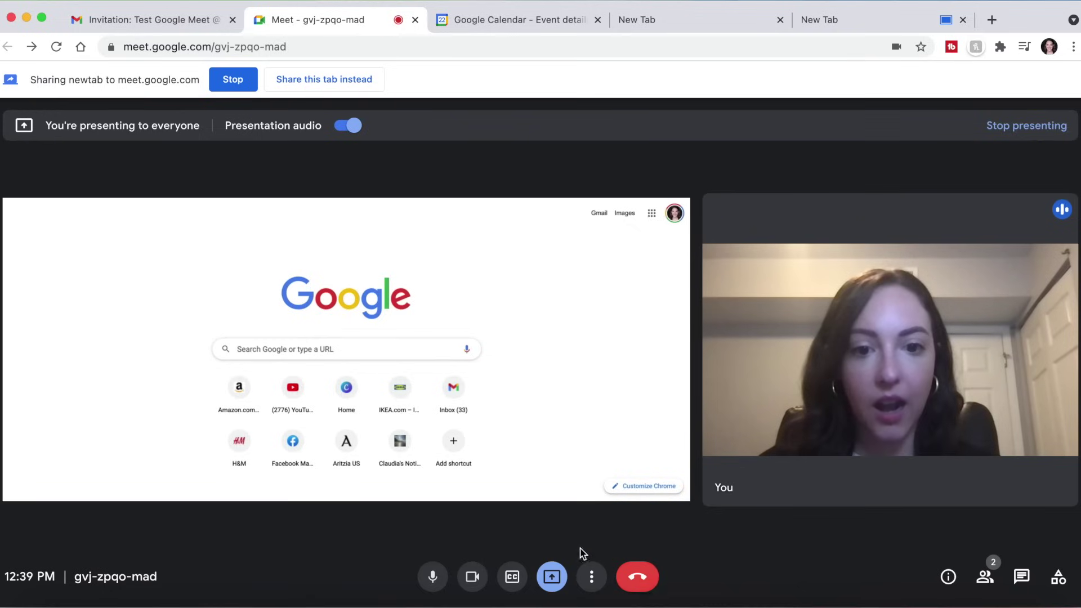
# Stop presenting the shared tab from the Present menu, then leave the gvj-zpqo-mad call
pyautogui.click(552, 586)
pyautogui.click(561, 528)
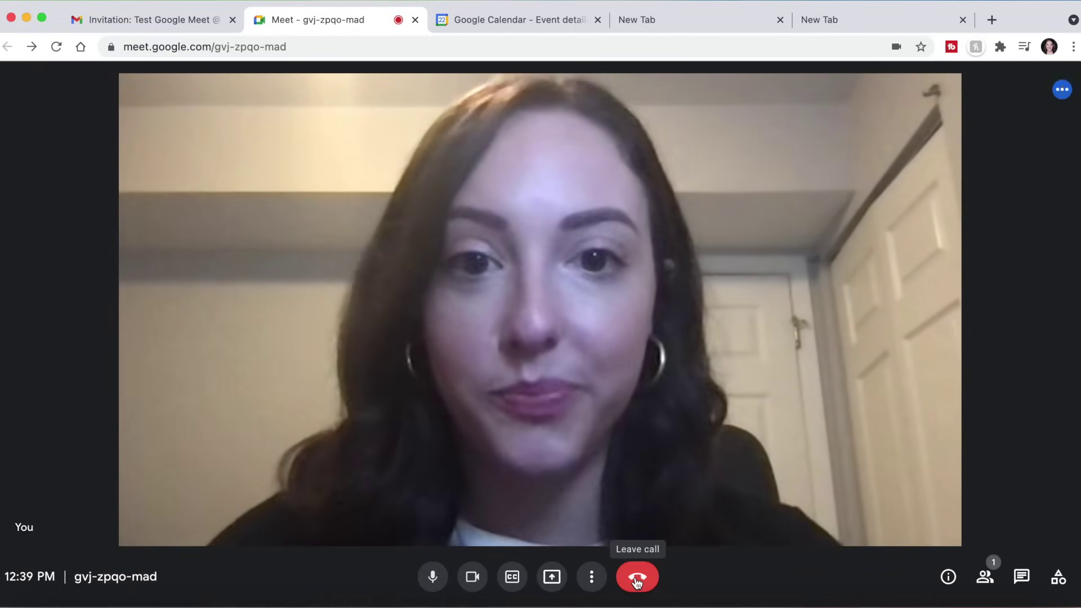
pyautogui.click(636, 582)
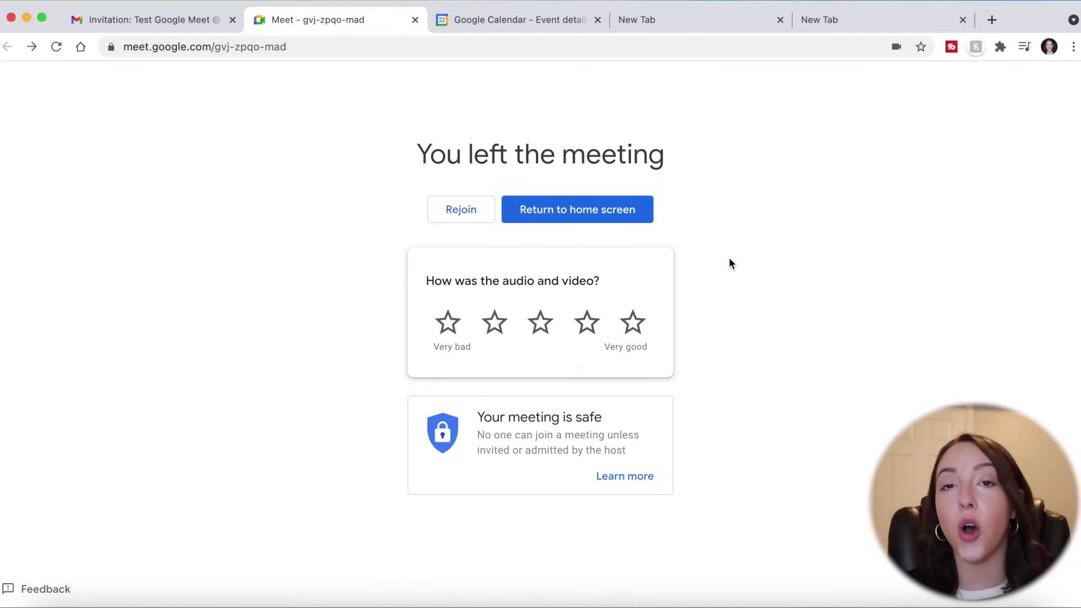